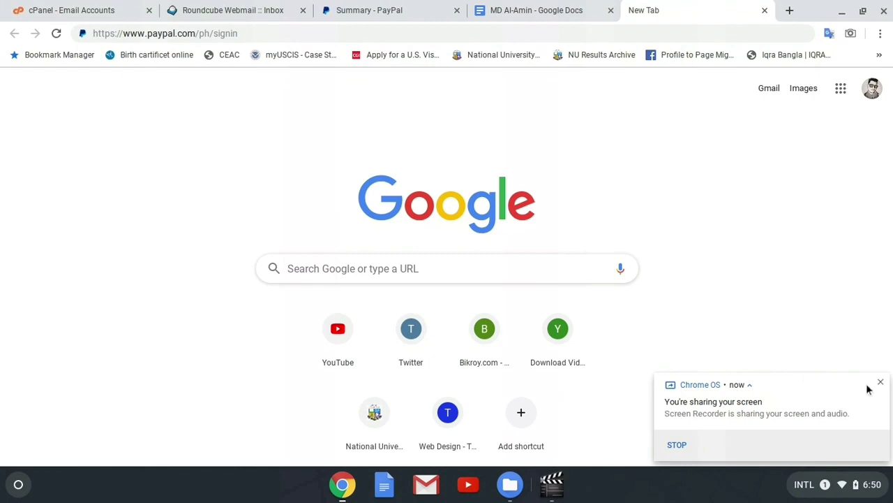
Open a new Chrome tab, then view the saved personal contact details document.
click(553, 487)
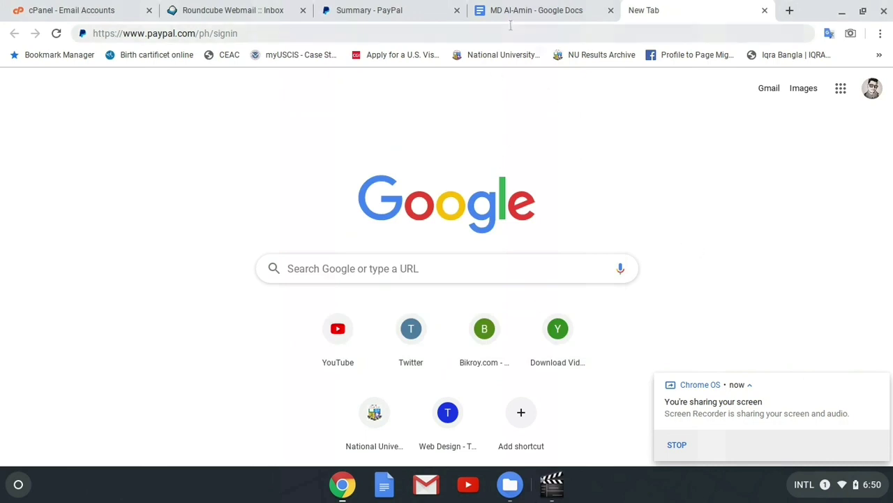
click(530, 11)
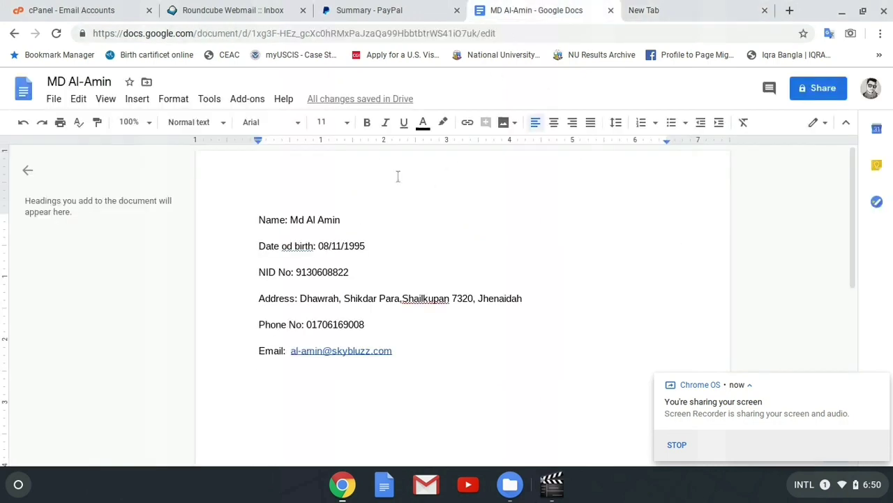
Go to PayPal's balance overview and open the linked Bangladesh Development Bank account card.
click(358, 8)
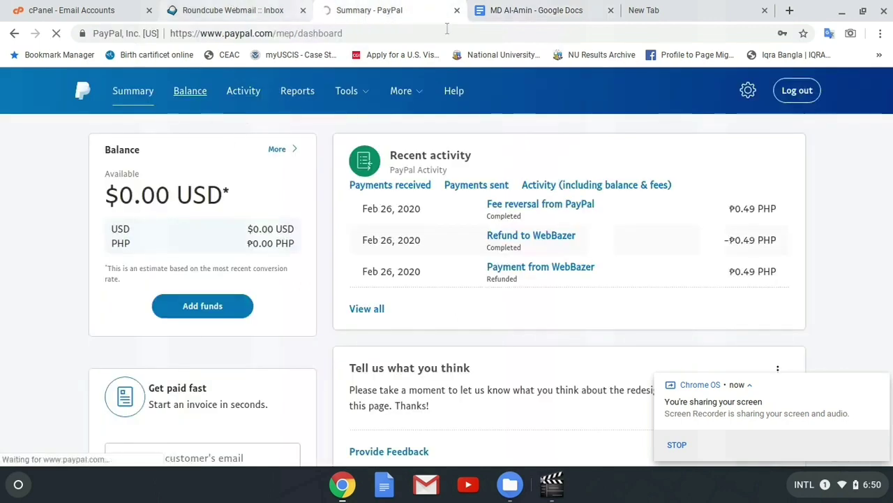
click(230, 10)
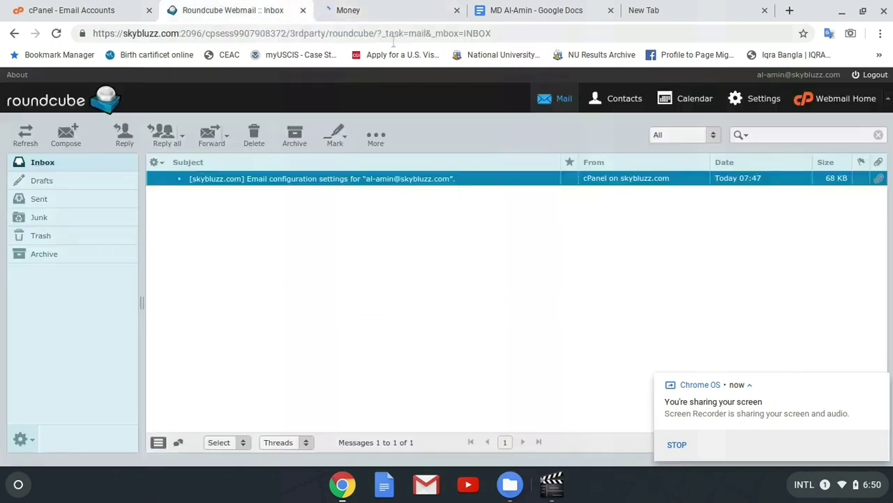
click(391, 10)
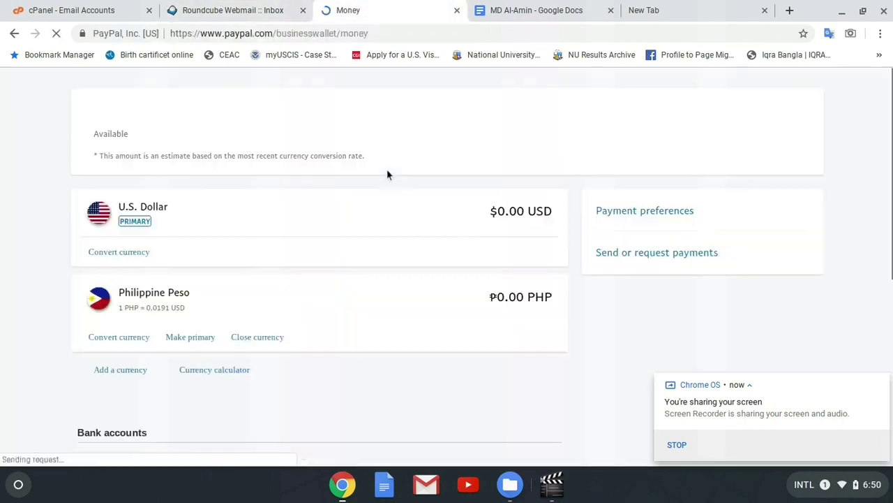
scroll(354, 255, down, 3)
scroll(178, 314, down, 1)
scroll(124, 339, down, 1)
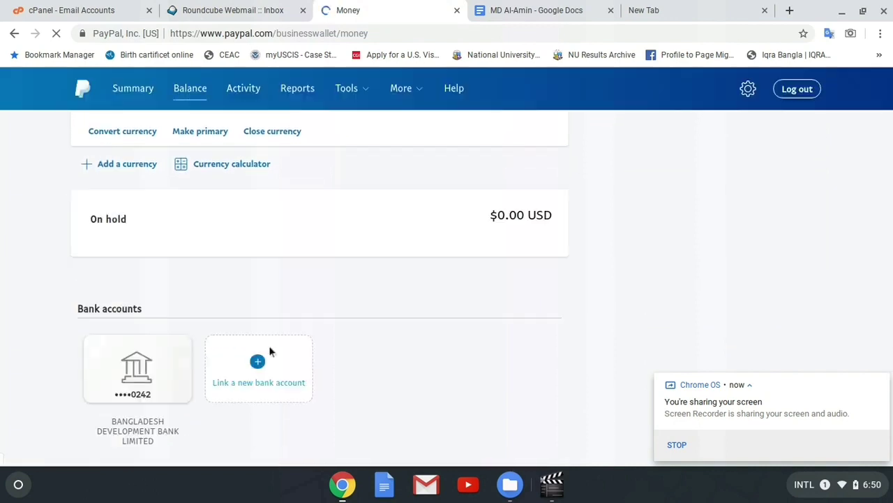
scroll(106, 340, down, 2)
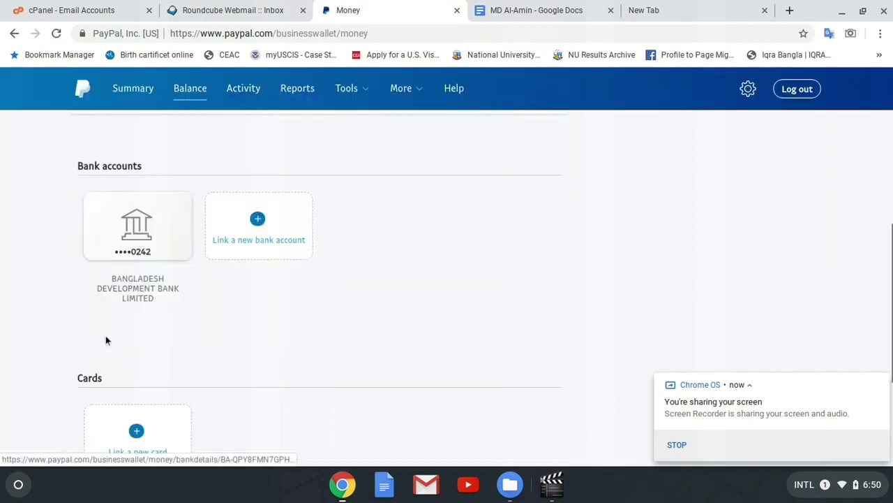
click(388, 260)
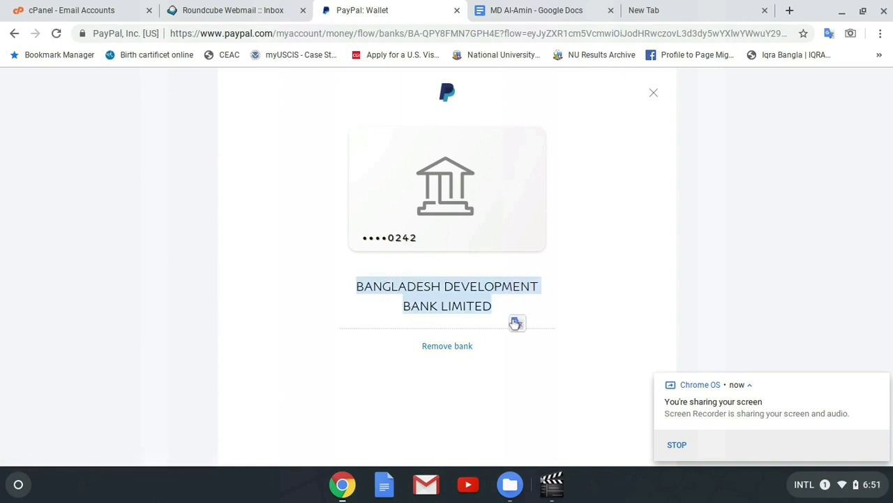
click(492, 330)
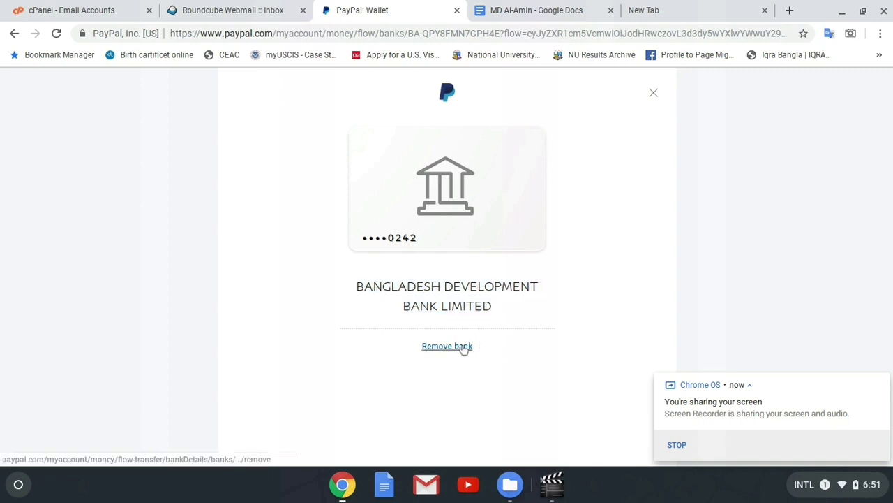
drag(395, 238, 416, 239)
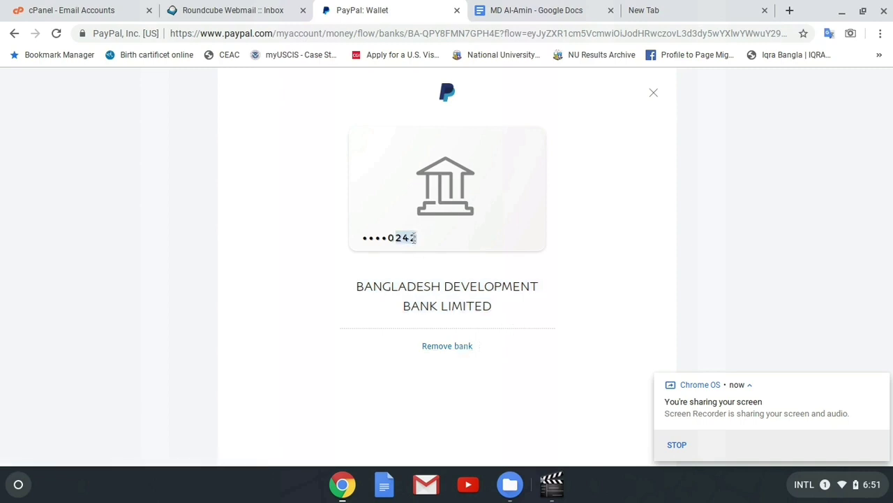
click(421, 241)
drag(499, 314, 355, 281)
click(338, 295)
drag(497, 309, 355, 285)
click(350, 298)
drag(492, 309, 345, 277)
click(343, 299)
mouse_move(513, 319)
mouse_down()
mouse_move(357, 279)
mouse_move(514, 321)
mouse_up()
click(355, 293)
click(515, 321)
Close the bank details, log out, and start a sign-up choosing Business Account.
click(653, 96)
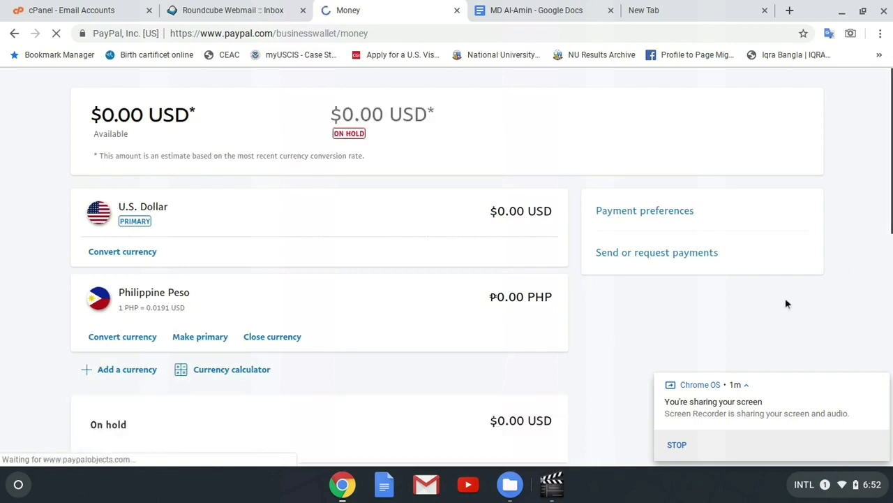
click(801, 94)
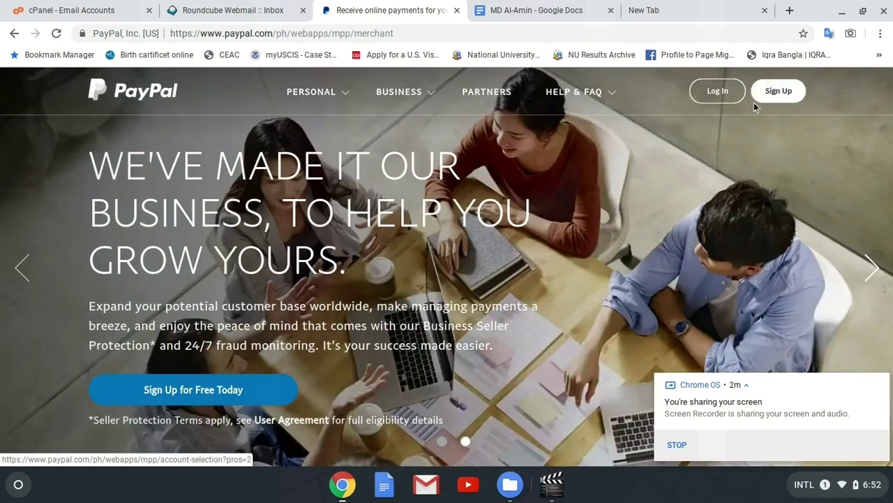
mouse_move(317, 92)
click(778, 91)
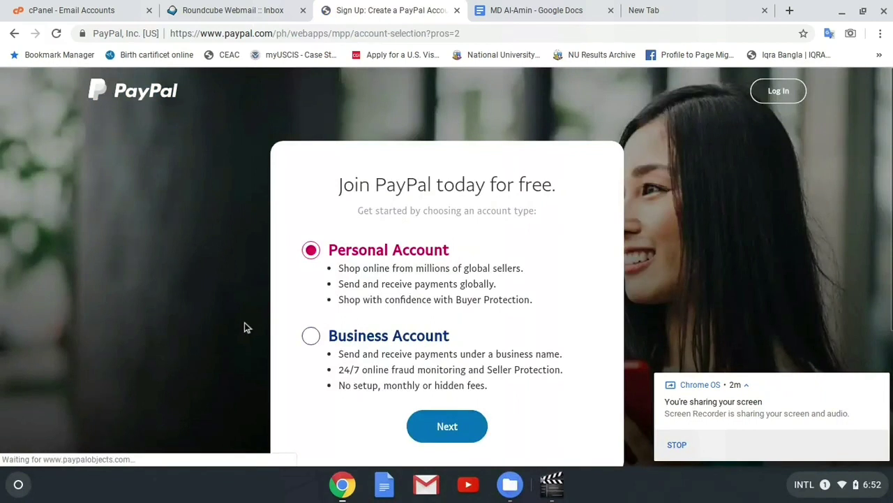
scroll(237, 329, down, 1)
key(Down)
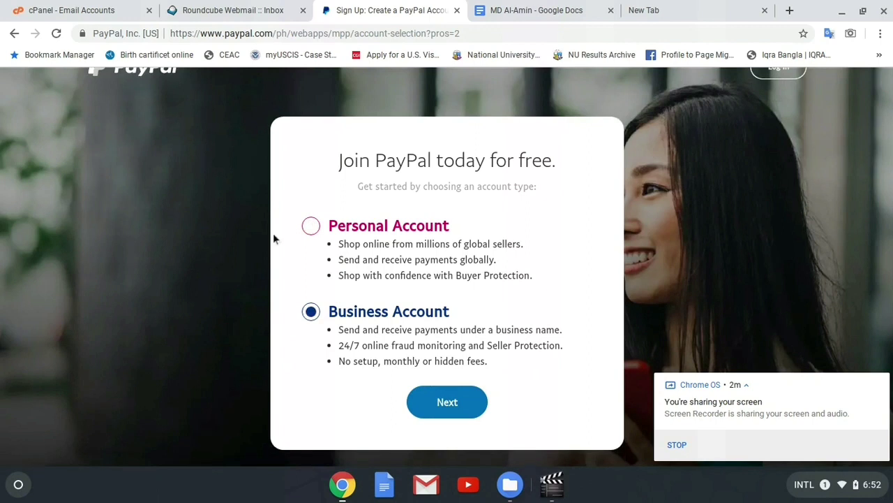
Answer: receive payments for goods/services, on marketplace or freelancer platforms, sales volume not sure.
click(448, 405)
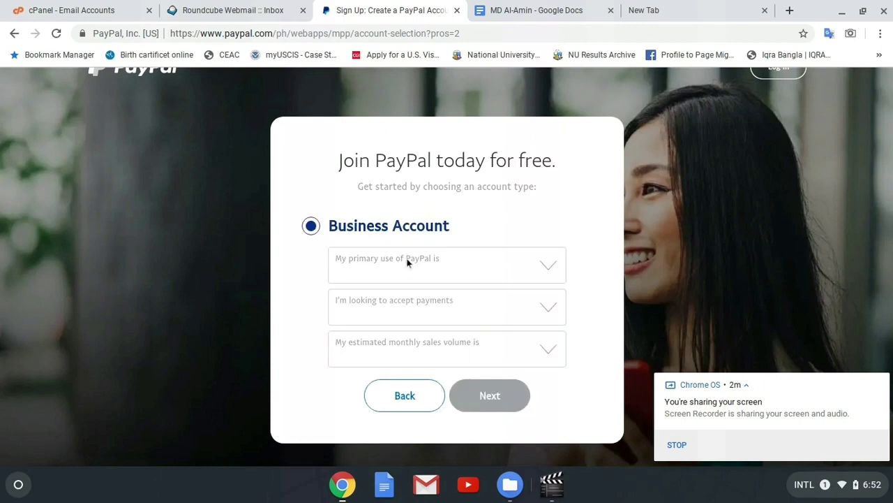
click(394, 276)
click(380, 300)
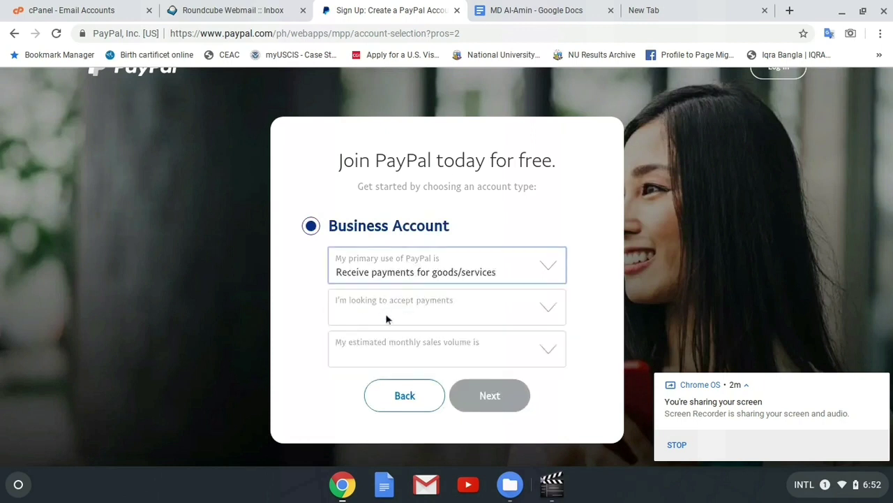
click(410, 310)
click(393, 384)
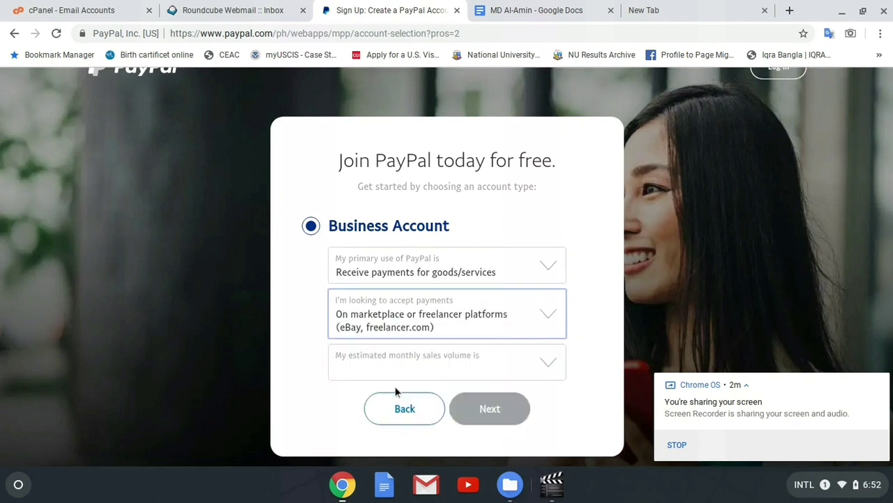
click(385, 352)
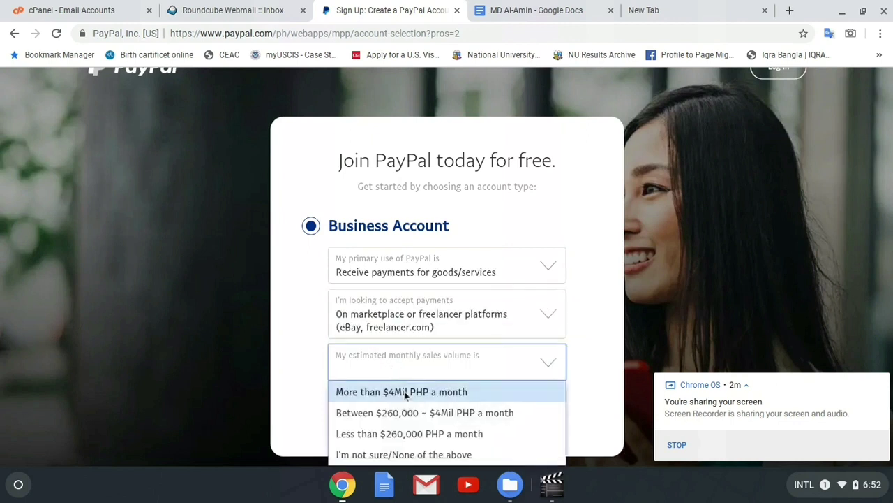
click(395, 455)
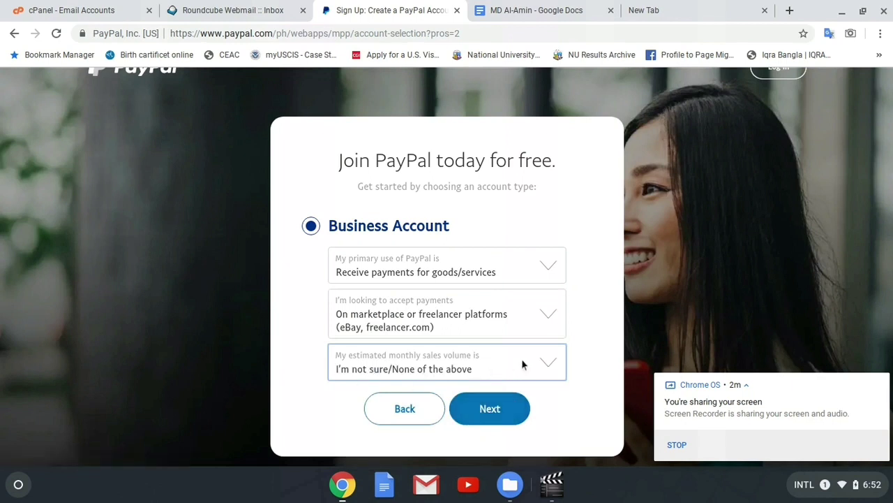
click(480, 413)
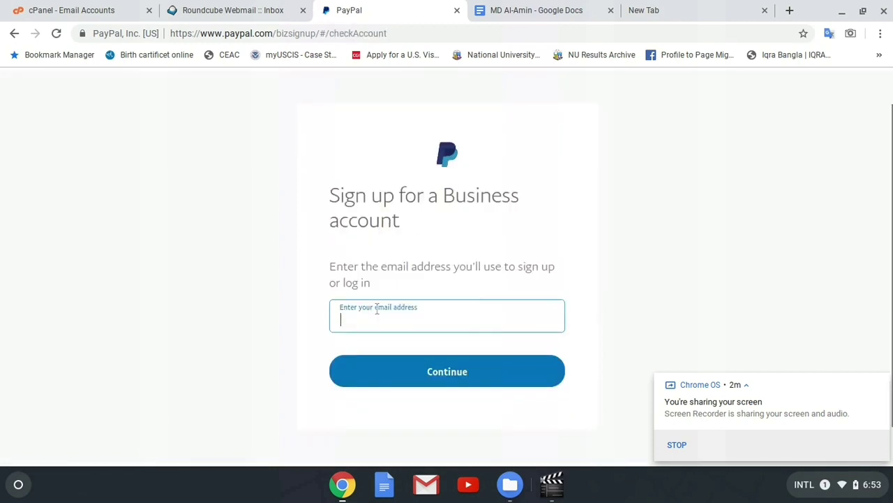
Copy the contact's email address from the document into PayPal's email field.
click(513, 9)
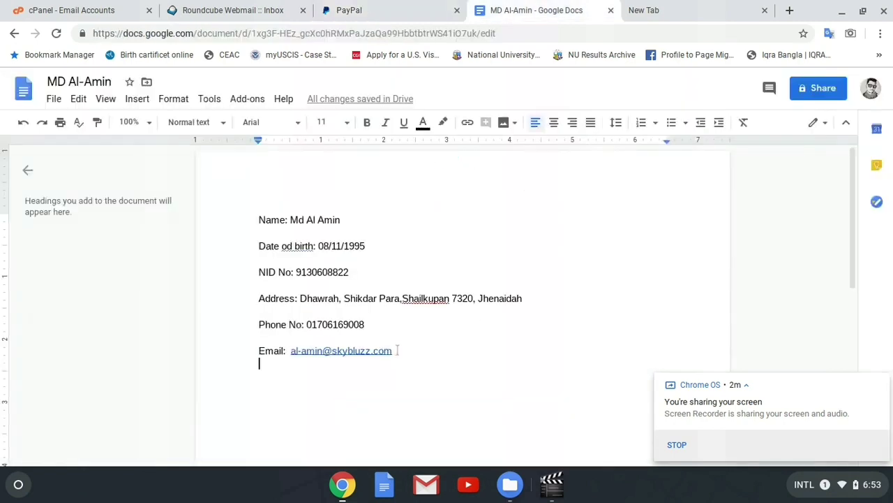
drag(392, 351, 292, 350)
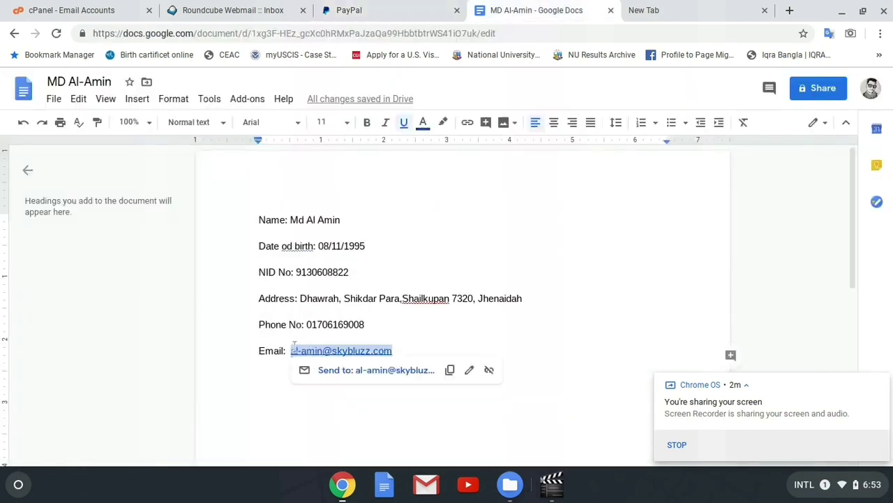
right_click(293, 350)
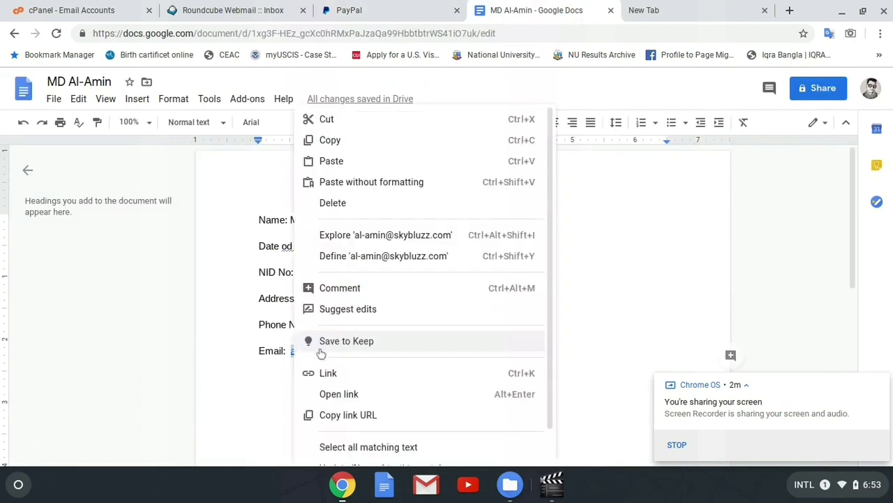
click(329, 139)
click(391, 9)
right_click(378, 314)
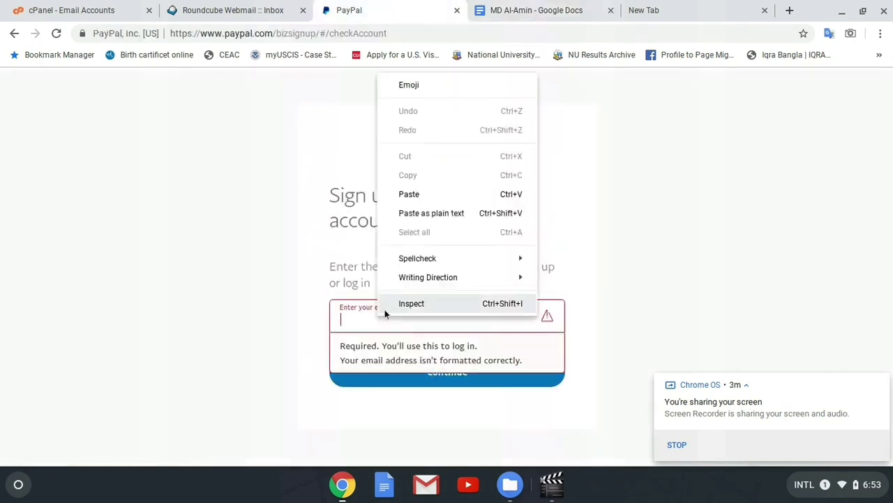
click(414, 193)
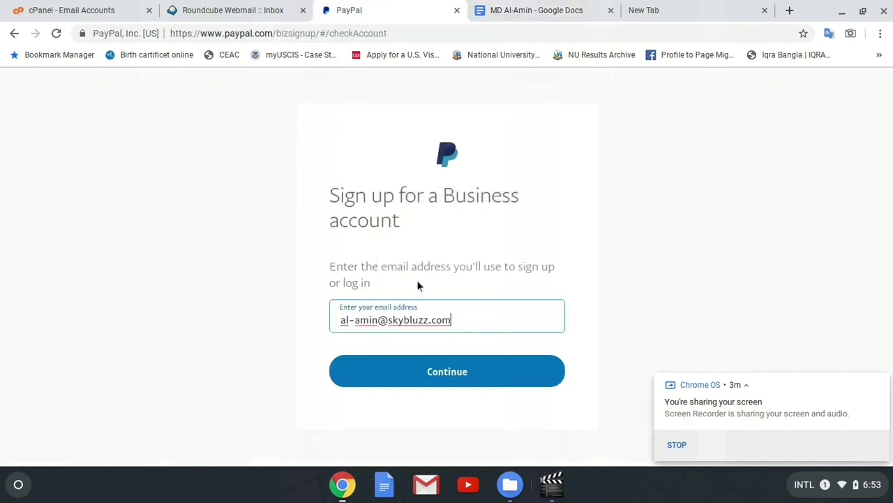
Submit the email, then enter an account password and continue.
click(443, 375)
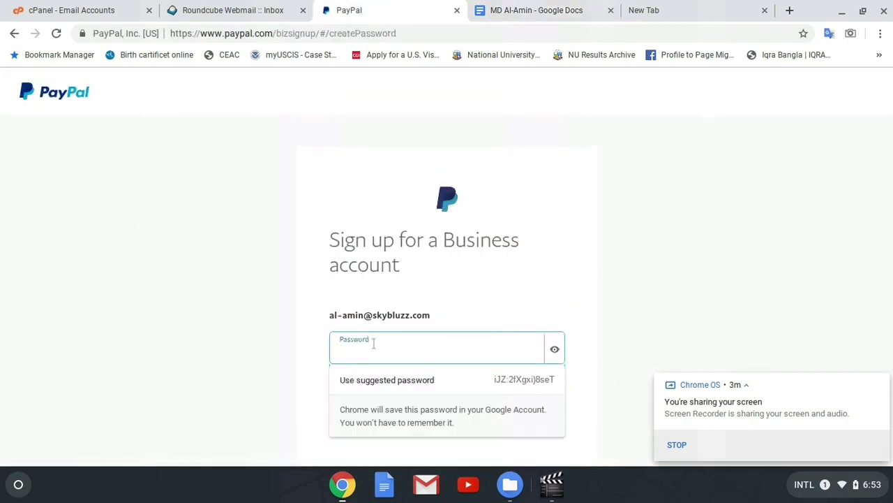
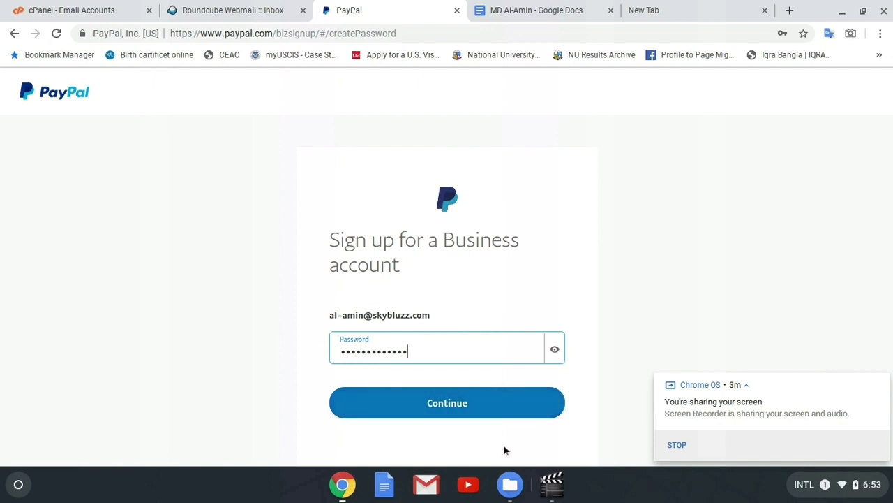
click(470, 408)
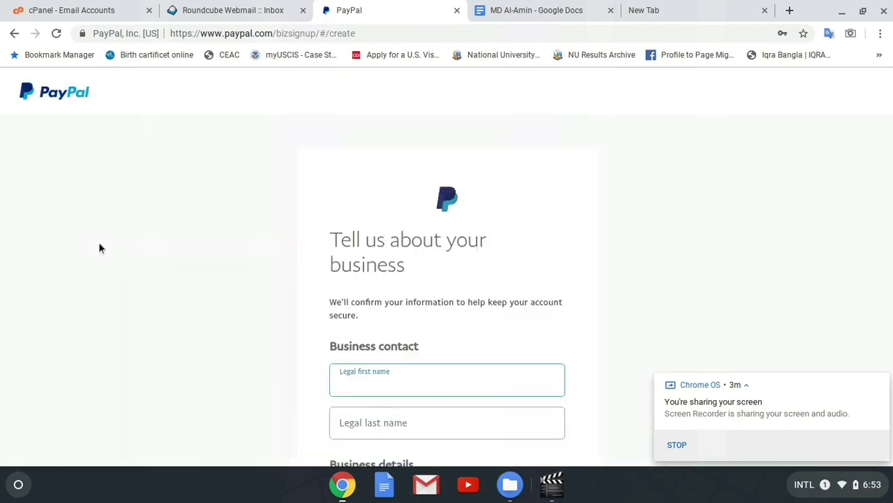
Enter the contact's legal first and last names and the business name.
scroll(212, 275, down, 2)
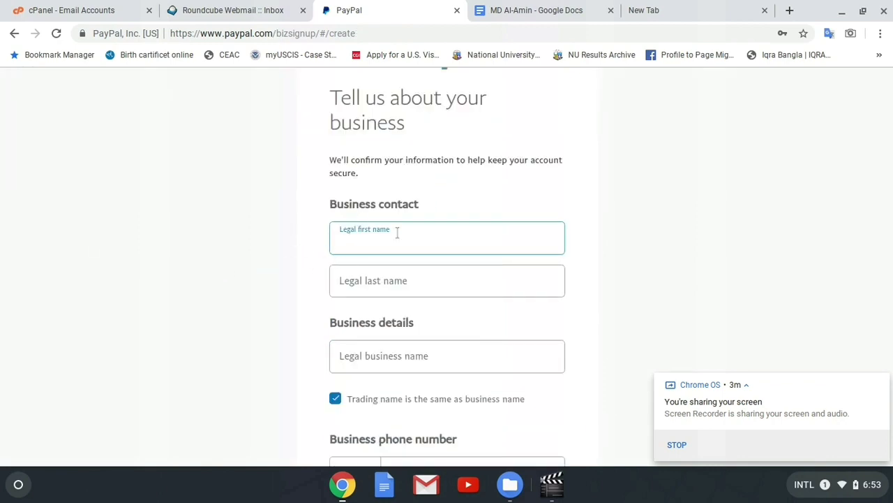
click(509, 9)
click(382, 7)
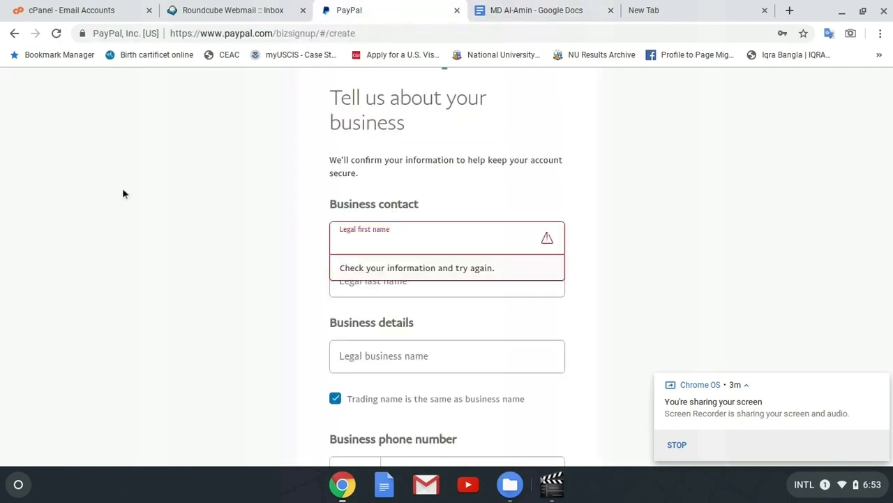
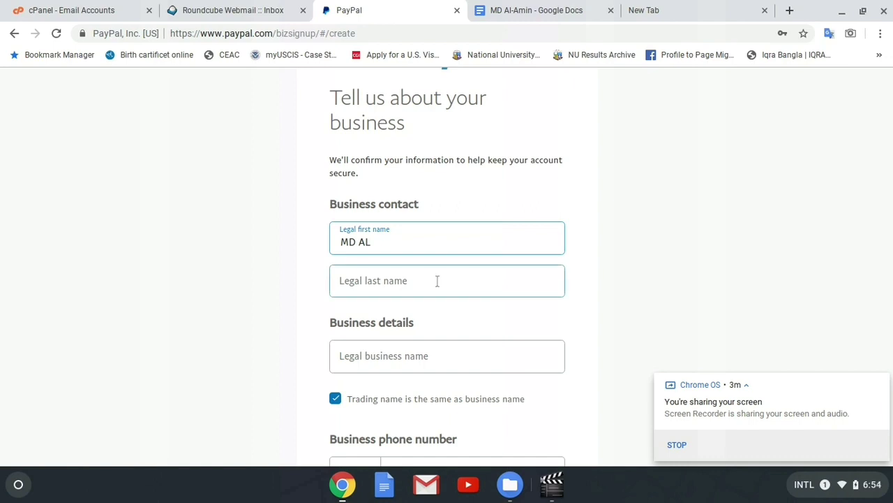
click(444, 280)
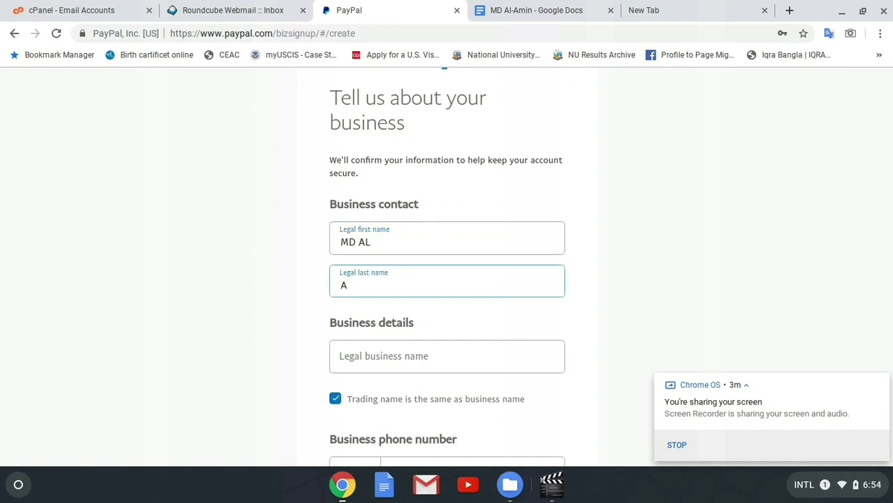
scroll(484, 319, down, 1)
click(409, 319)
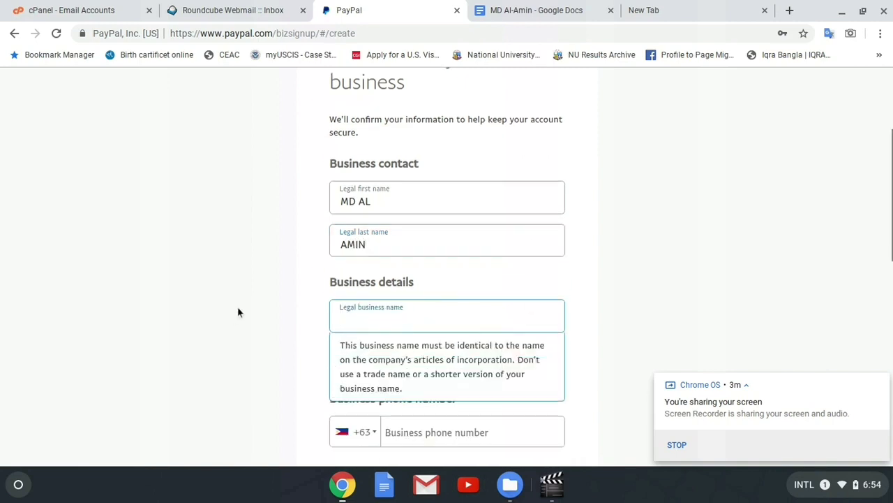
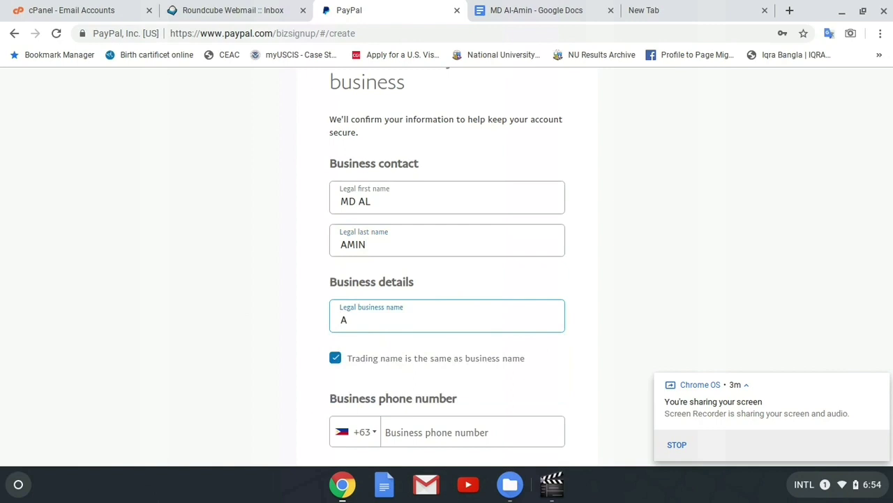
Select Bangladesh +880 as the phone country code.
scroll(365, 335, down, 1)
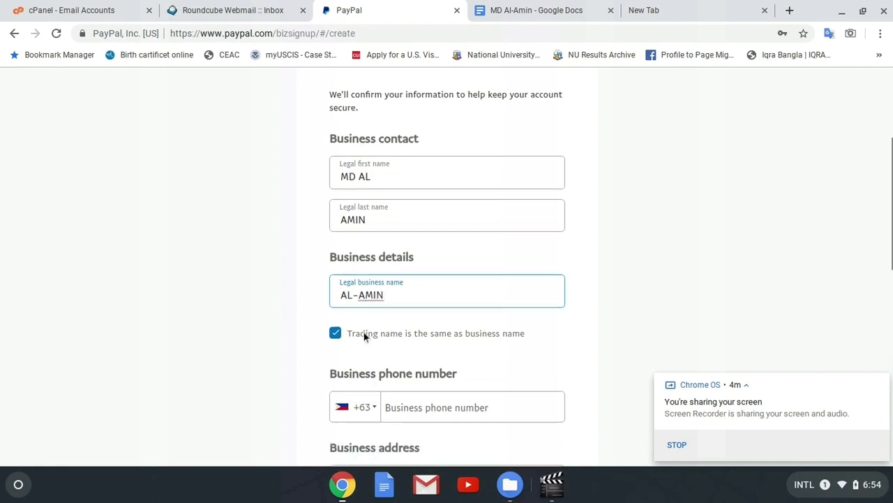
scroll(335, 343, down, 2)
click(361, 320)
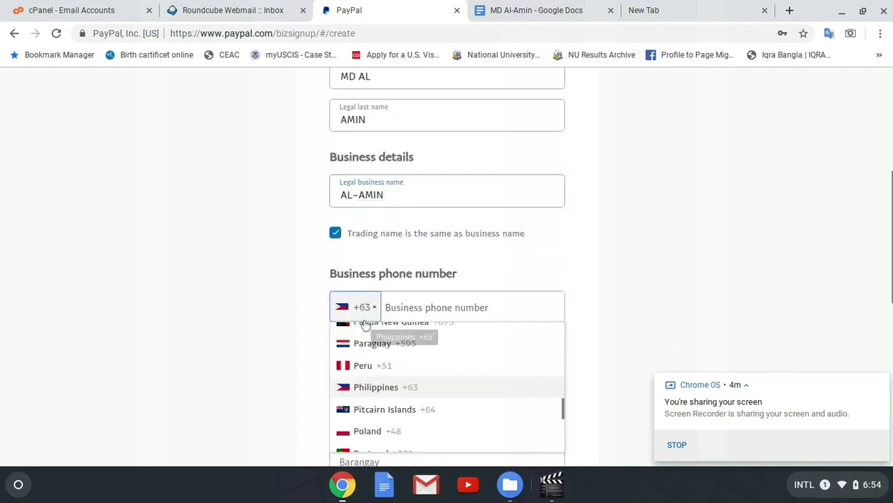
scroll(388, 369, up, 1)
scroll(388, 369, up, 1)
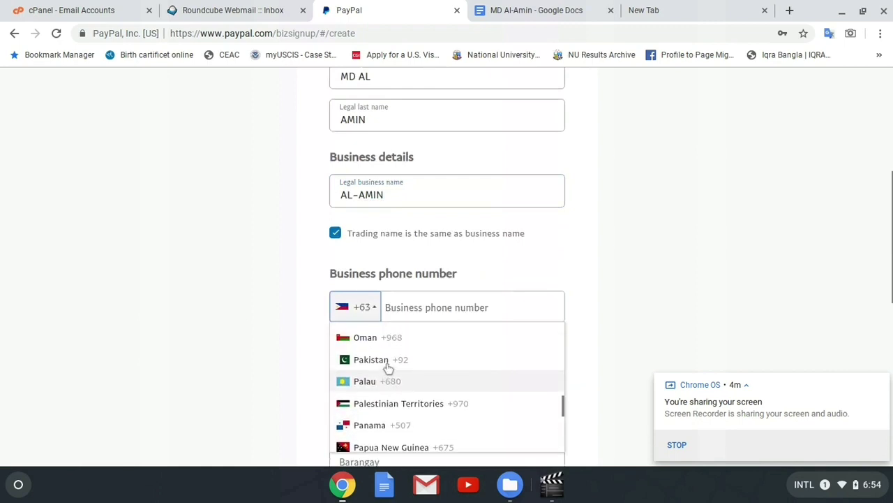
scroll(388, 368, up, 1)
scroll(389, 369, up, 1)
scroll(389, 370, up, 4)
scroll(393, 377, up, 1)
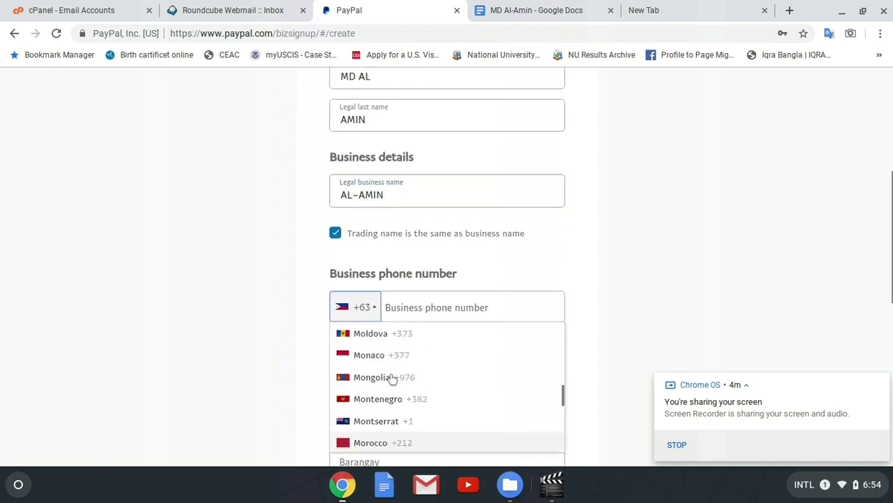
scroll(393, 377, up, 5)
scroll(393, 378, up, 7)
scroll(393, 378, up, 15)
scroll(392, 379, up, 2)
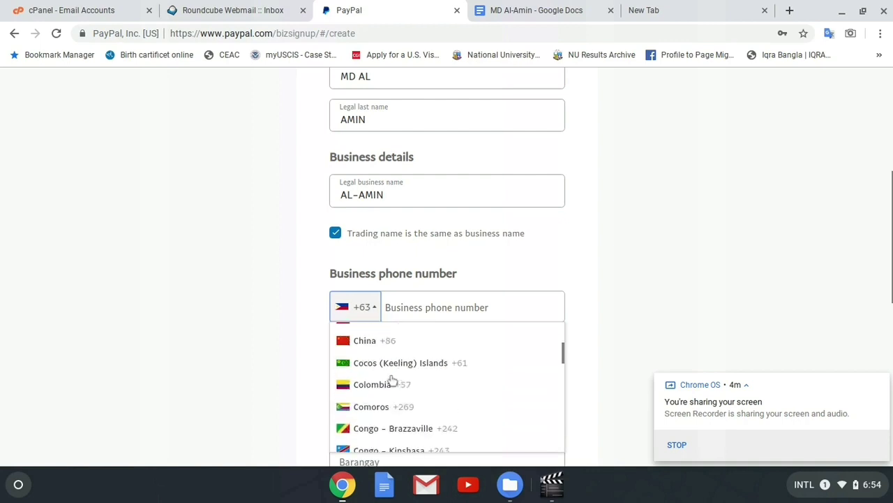
scroll(393, 379, up, 2)
scroll(389, 381, up, 5)
scroll(388, 384, up, 4)
scroll(389, 386, up, 3)
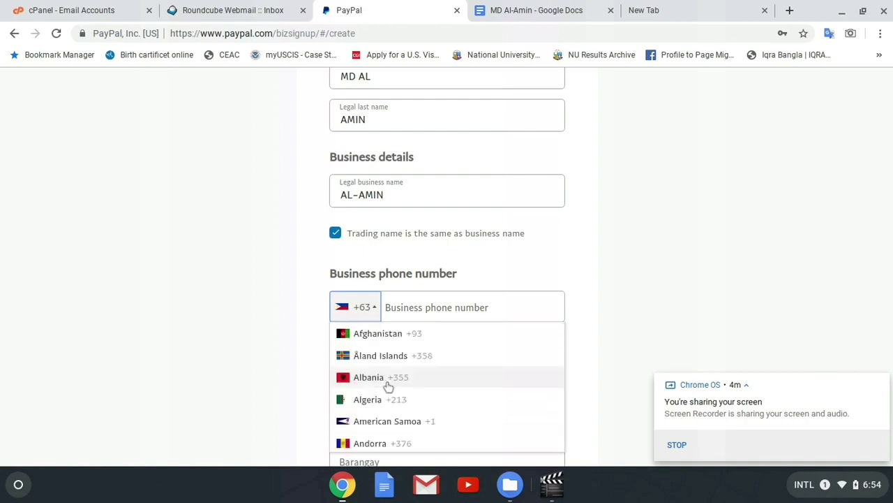
scroll(389, 386, down, 1)
scroll(388, 388, down, 1)
scroll(388, 391, down, 1)
scroll(387, 393, down, 2)
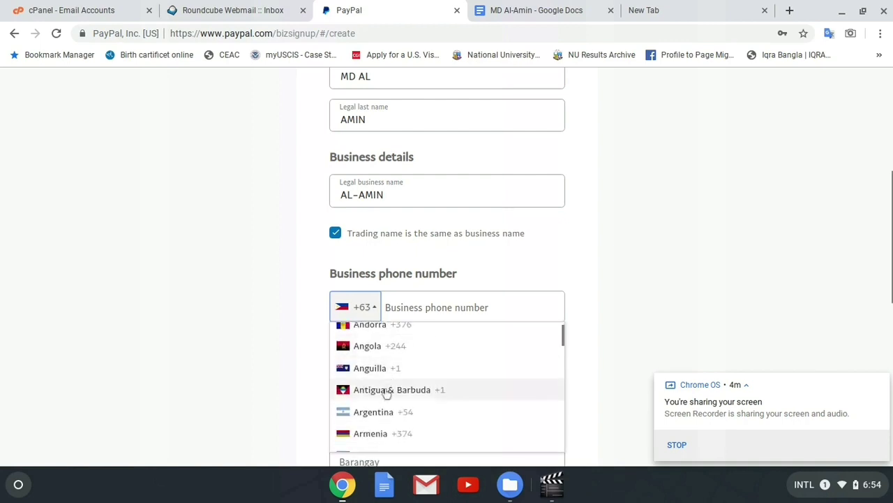
scroll(388, 392, down, 2)
scroll(401, 401, down, 1)
scroll(395, 397, down, 1)
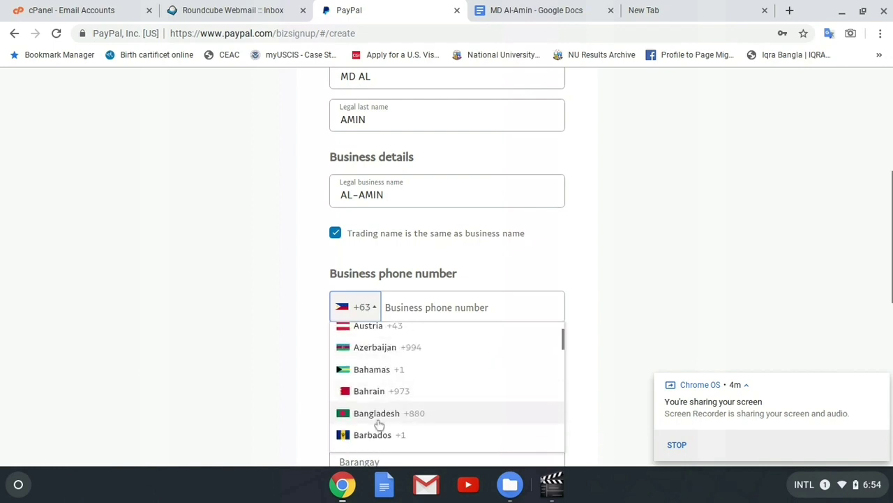
click(378, 419)
Copy the contact's phone number from the document and paste it into the phone field.
click(509, 9)
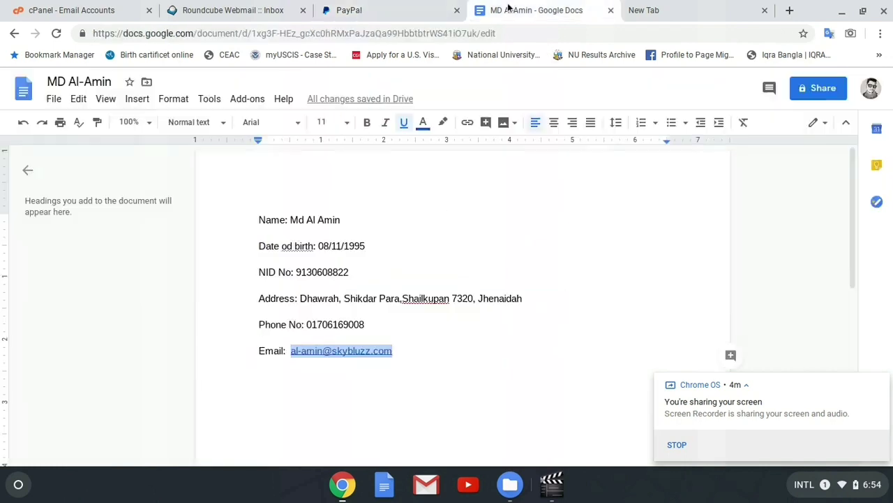
click(336, 275)
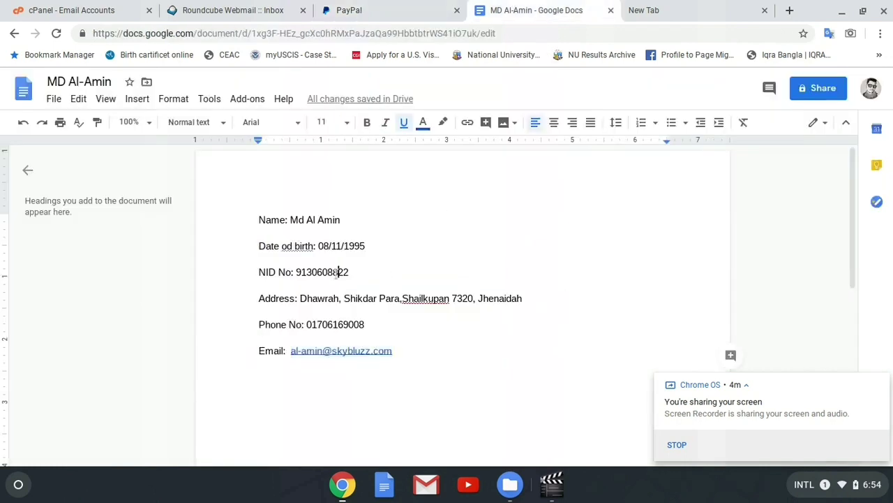
click(372, 325)
drag(372, 324, 312, 333)
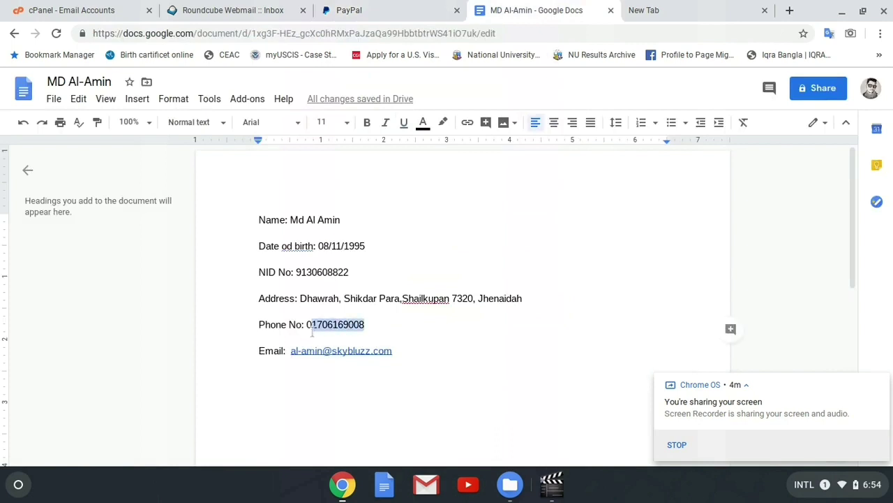
right_click(312, 332)
click(349, 163)
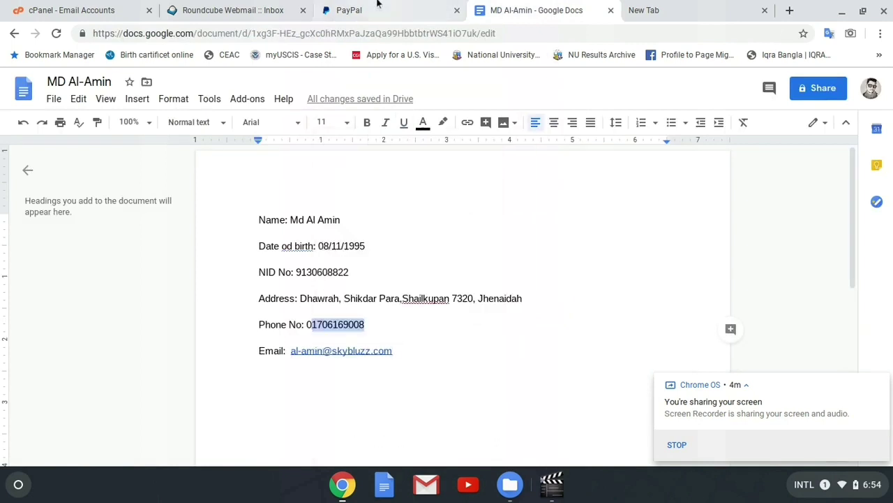
click(377, 3)
right_click(435, 314)
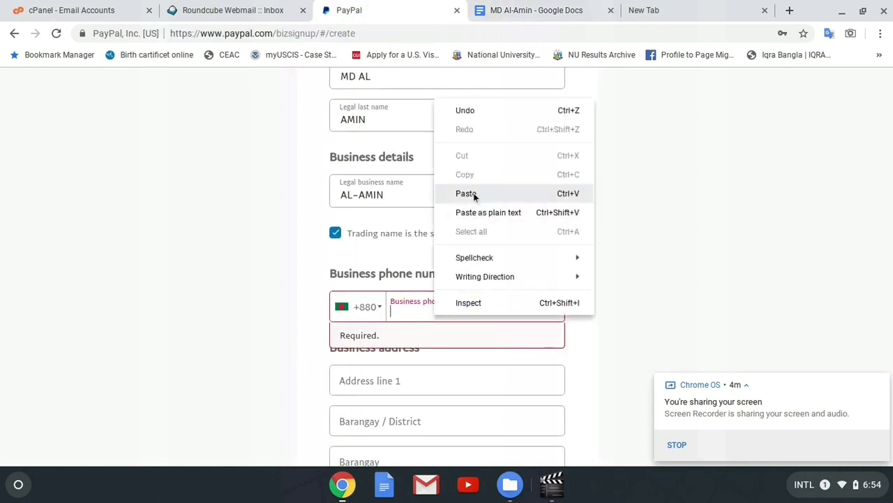
click(466, 194)
scroll(580, 333, down, 1)
click(430, 341)
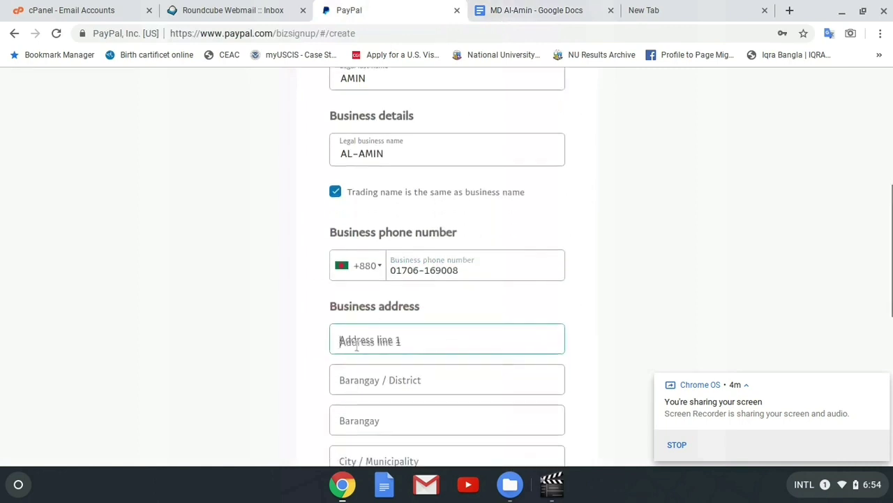
click(528, 10)
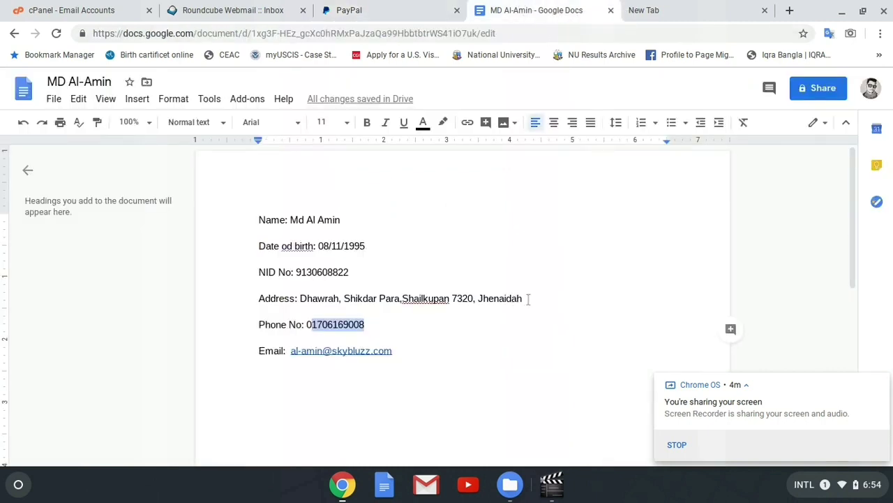
Copy the full street address from the document into Address line 1.
drag(528, 298, 302, 298)
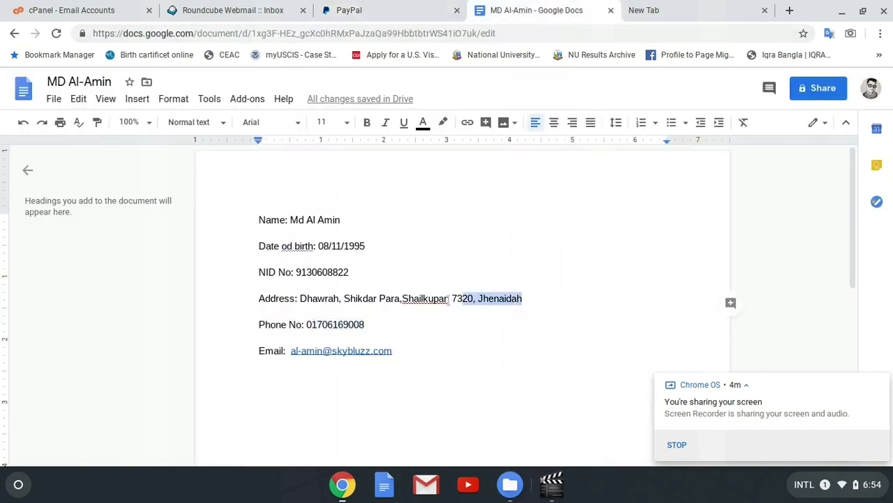
right_click(305, 298)
click(347, 168)
click(362, 10)
right_click(388, 353)
click(354, 347)
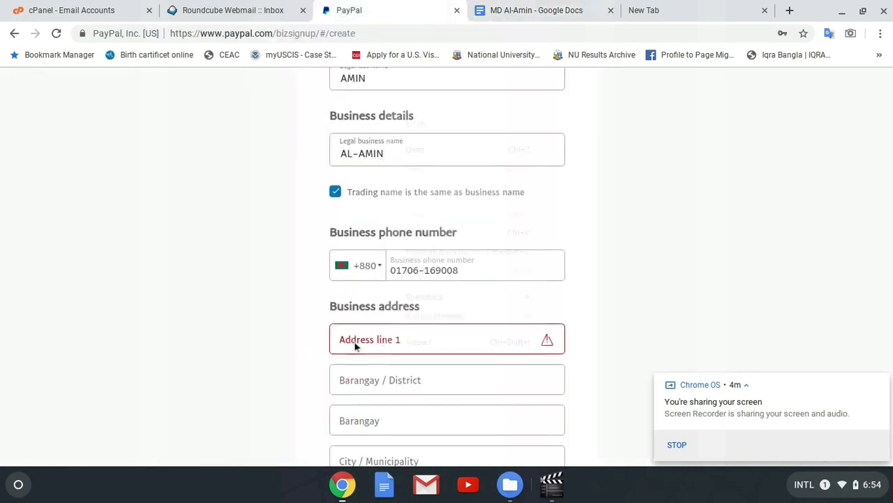
right_click(355, 343)
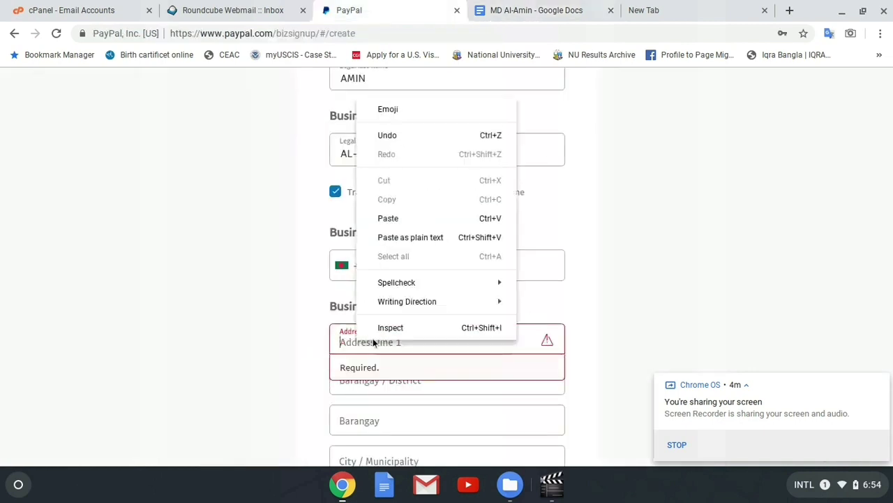
click(392, 218)
Copy the district name from the address into the Barangay / District and Barangay fields.
scroll(481, 342, down, 1)
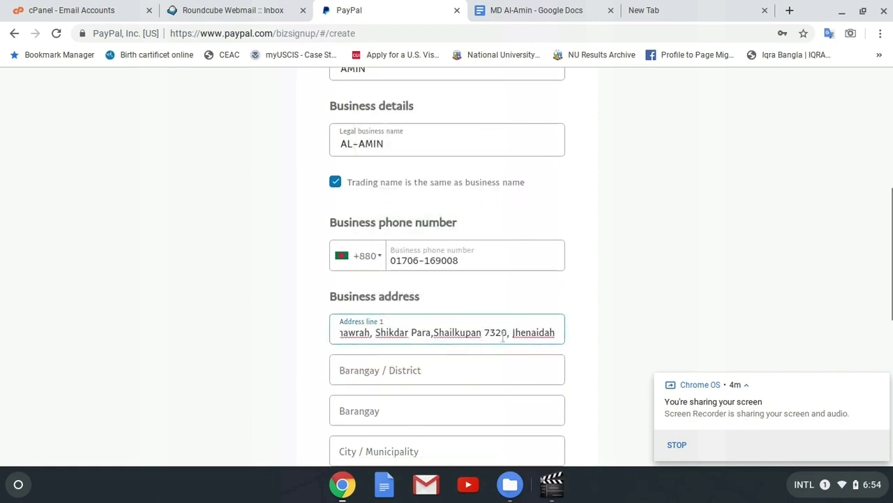
scroll(461, 359, down, 2)
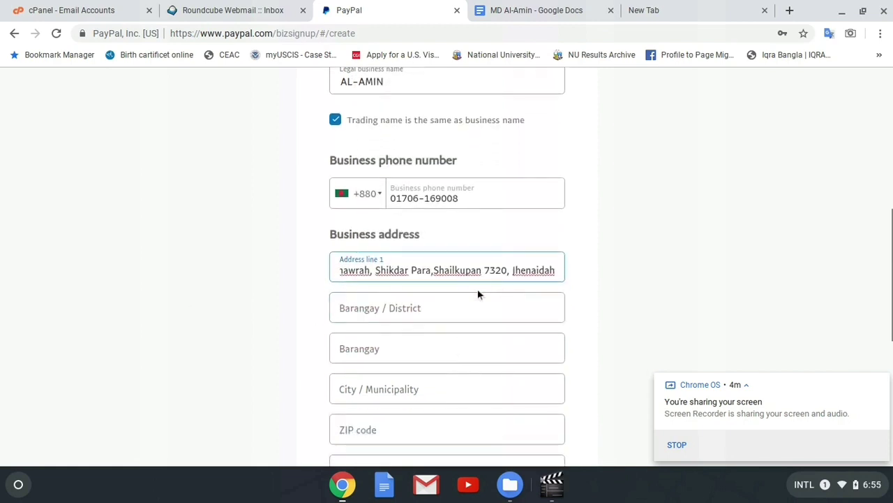
click(483, 271)
drag(484, 270, 435, 271)
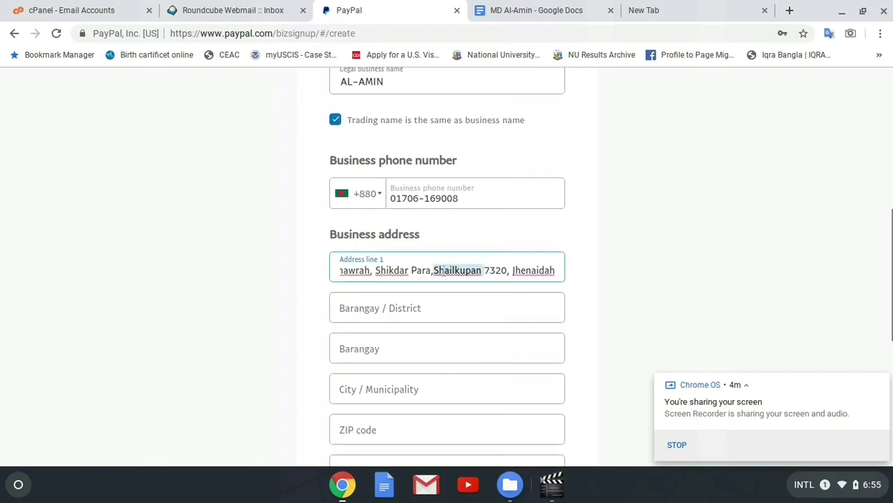
right_click(457, 271)
click(481, 185)
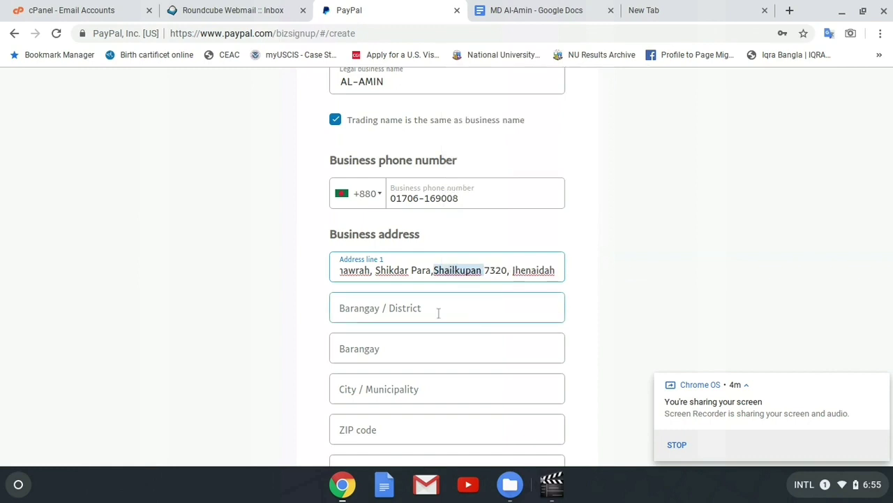
key(Tab)
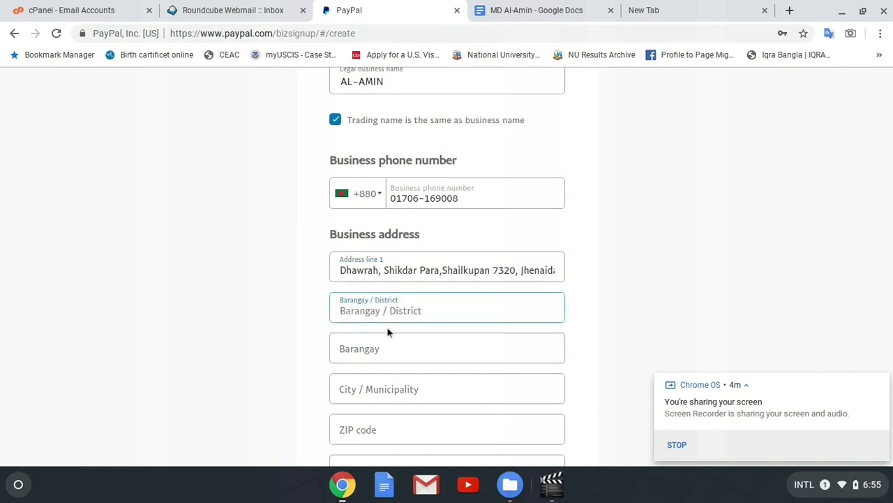
key(ctrl+v)
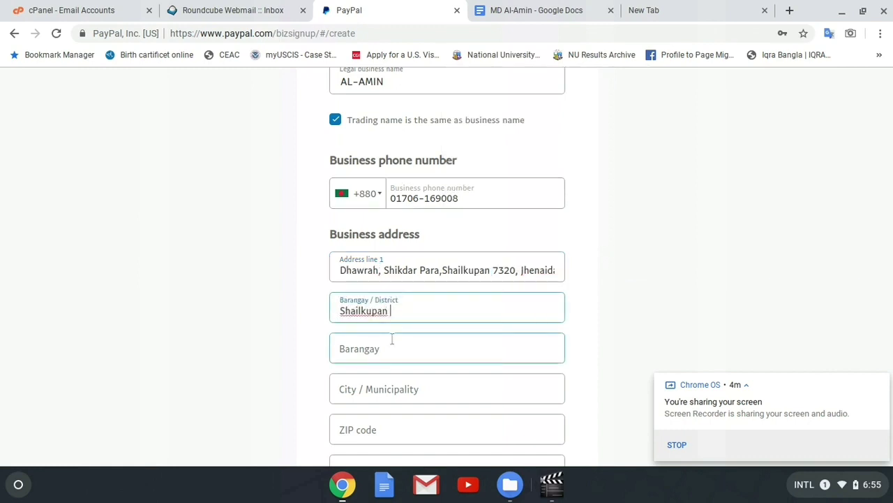
click(392, 339)
key(ctrl+v)
Fill City / Municipality with the town name taken from the address.
click(408, 389)
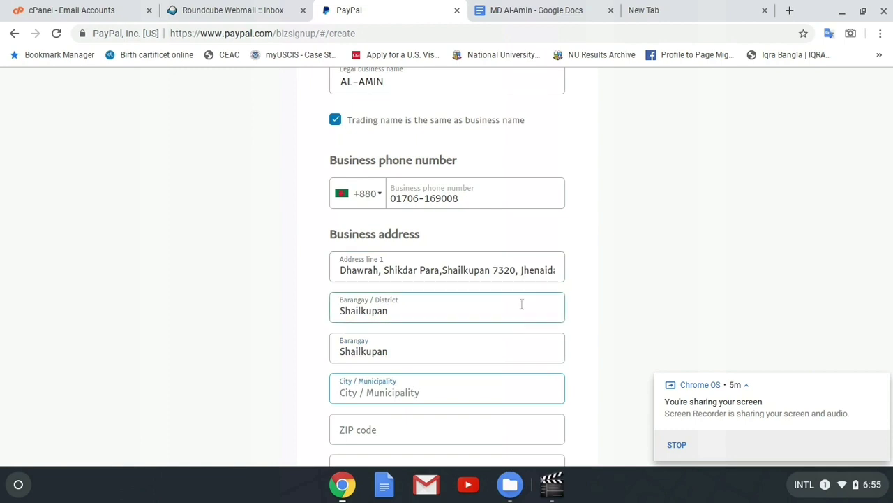
double_click(524, 270)
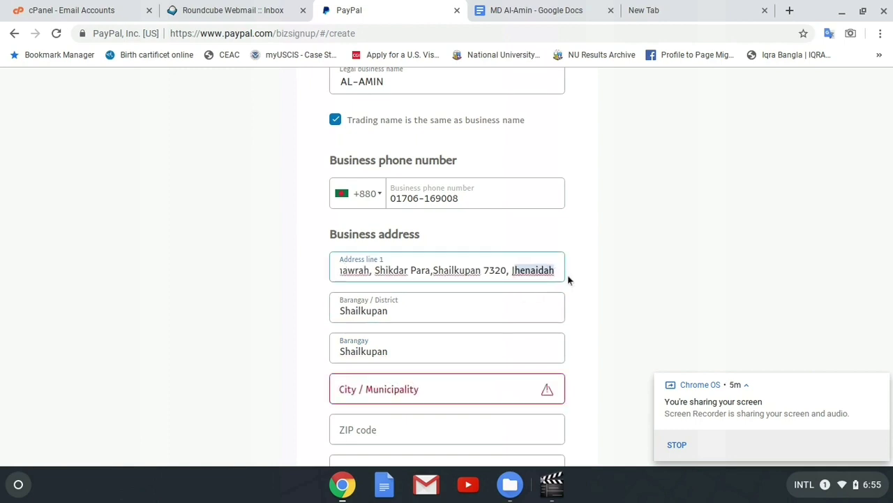
click(452, 393)
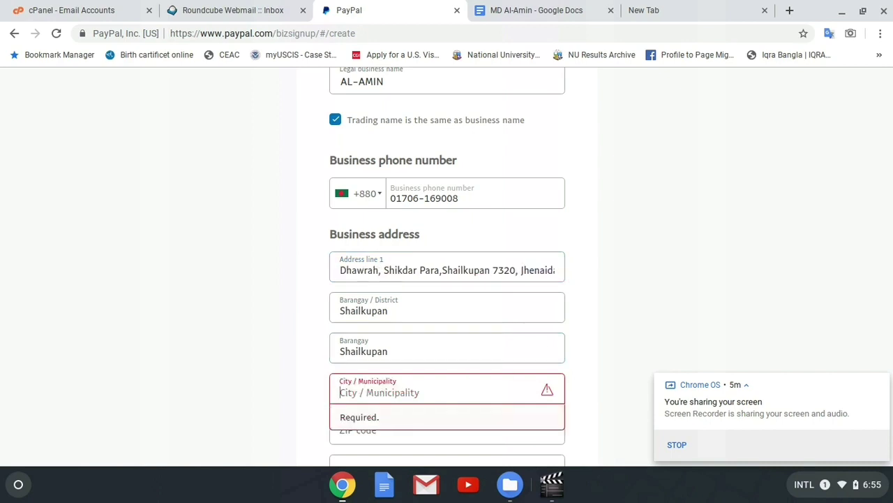
key(ctrl+v)
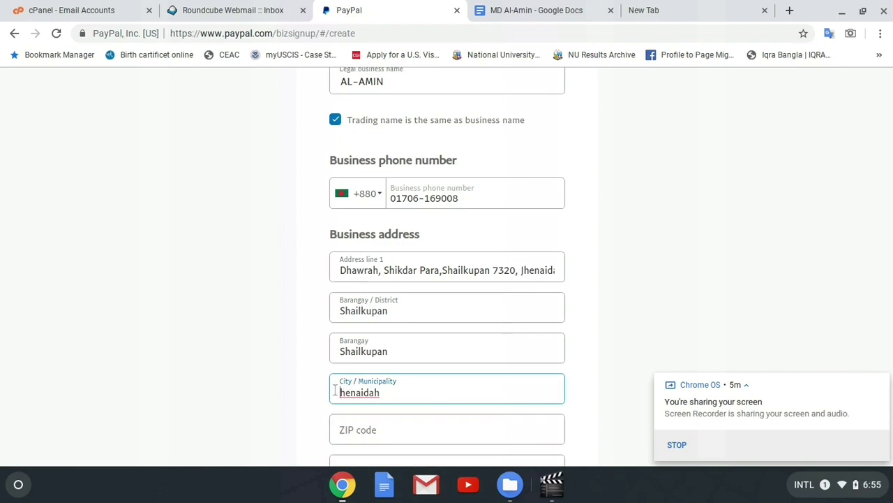
text(J)
scroll(369, 421, down, 1)
Enter the ZIP code, leaving Province / Region unchanged.
click(383, 402)
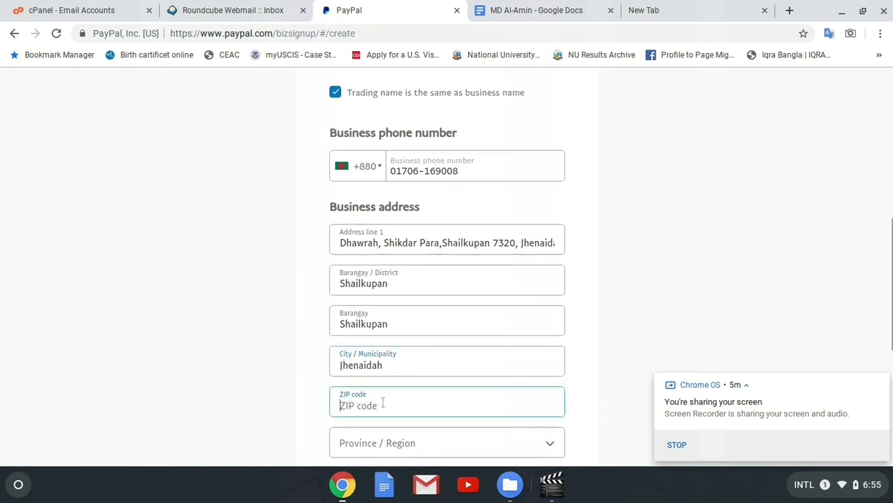
text(7320)
scroll(382, 404, down, 2)
click(375, 384)
click(239, 347)
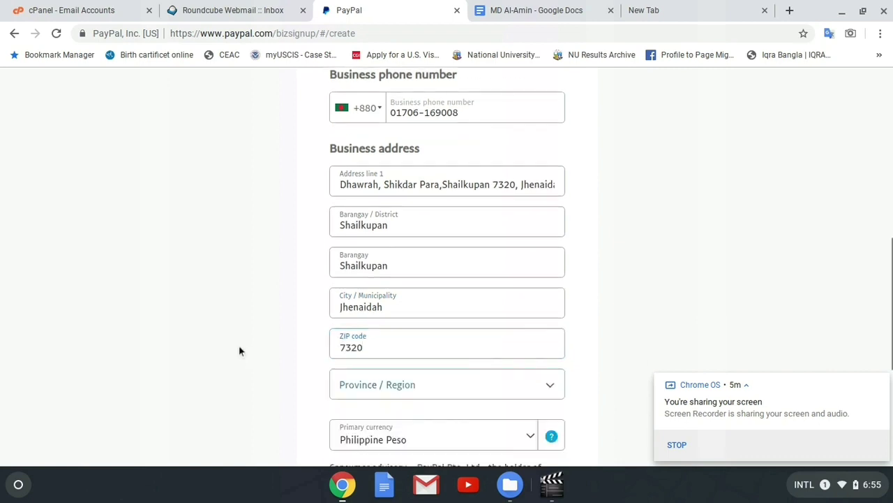
scroll(239, 349, down, 3)
scroll(489, 314, down, 1)
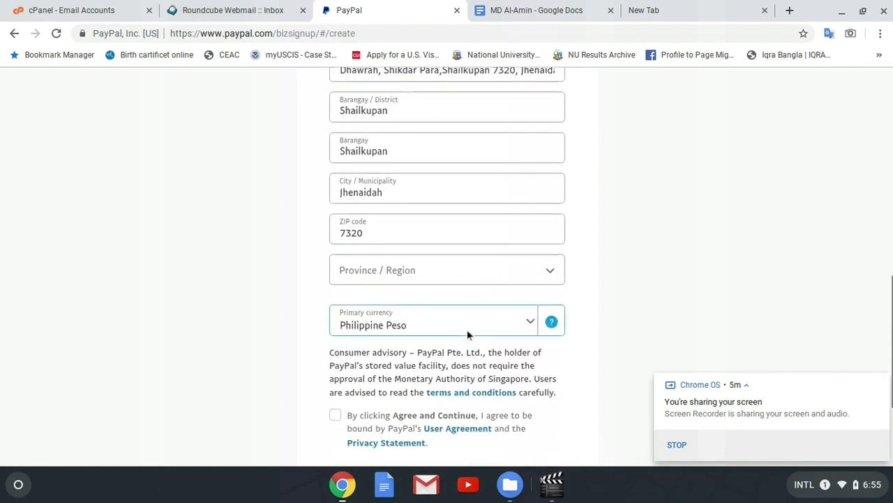
Choose US Dollar as primary currency, accept the user agreement, and continue.
click(450, 315)
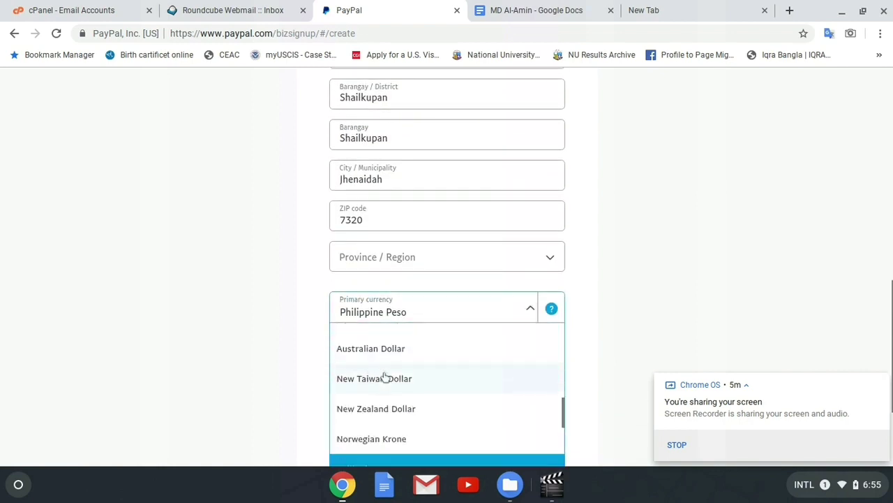
scroll(391, 379, up, 5)
scroll(395, 378, up, 1)
click(369, 377)
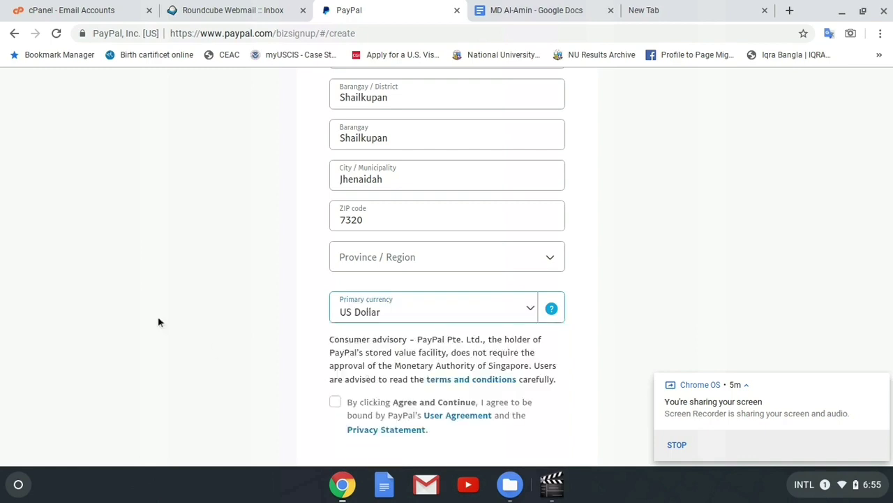
scroll(159, 322, down, 3)
click(335, 243)
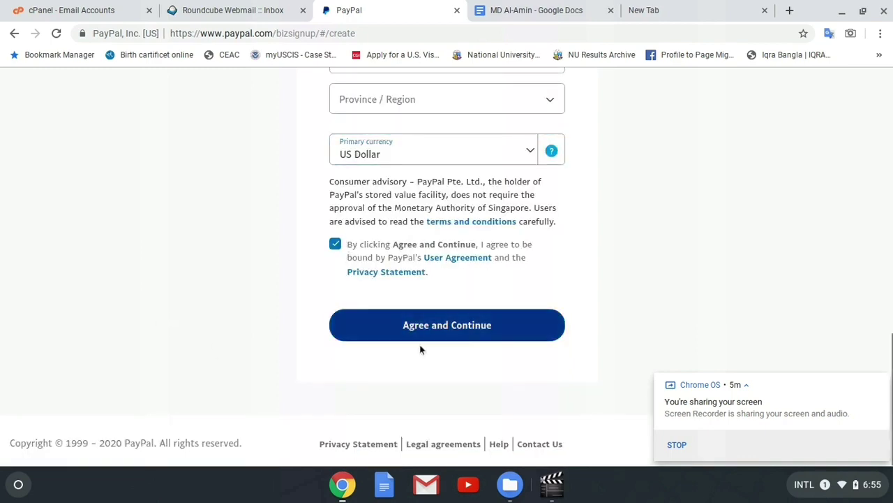
click(419, 333)
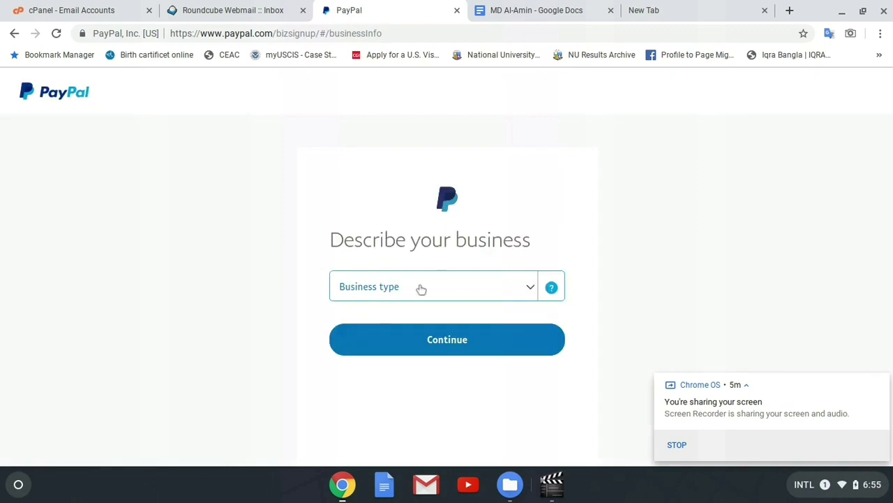
Set business type to Individual/Sole Proprietorship with Professional Services as the keyword.
click(441, 296)
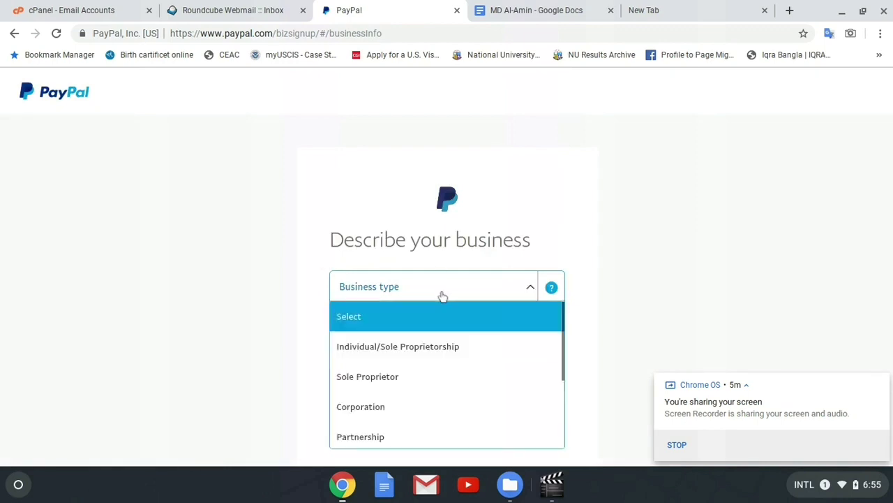
click(400, 347)
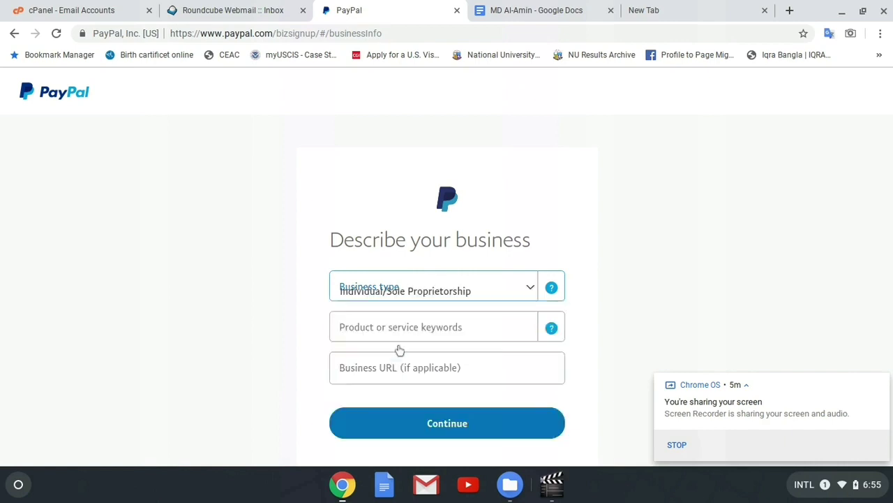
scroll(259, 325, down, 1)
click(395, 302)
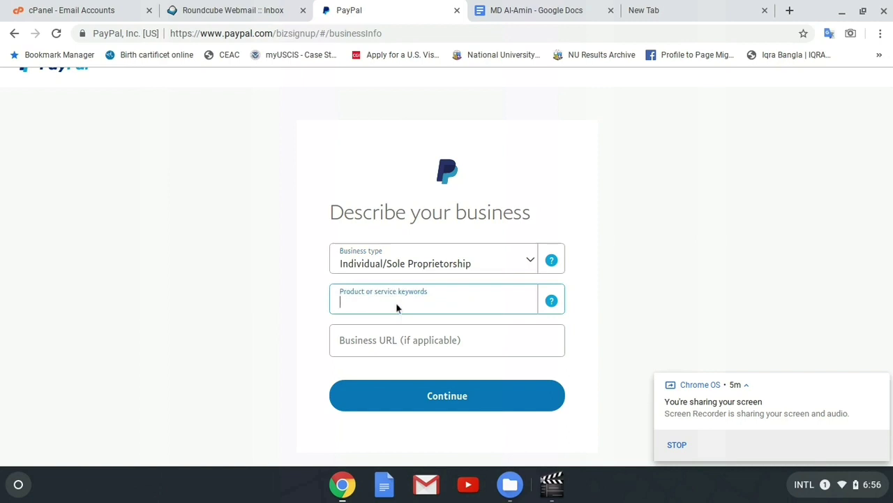
text(A)
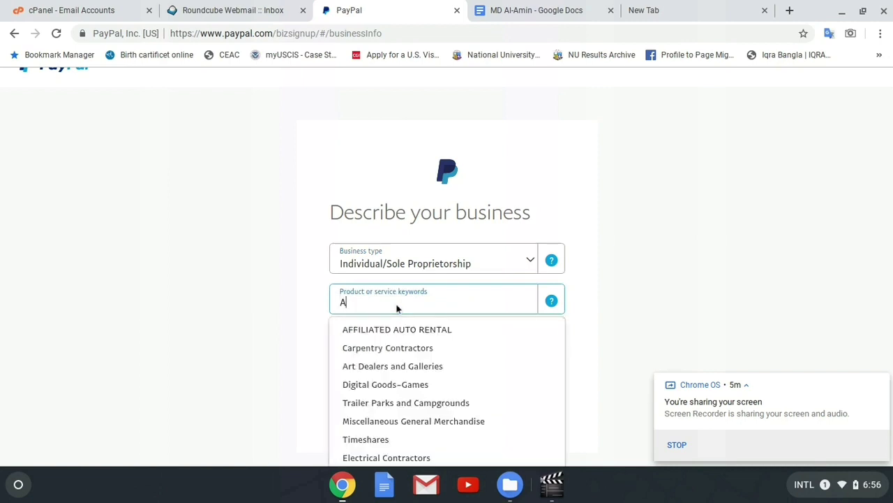
key(BackSpace)
text(p)
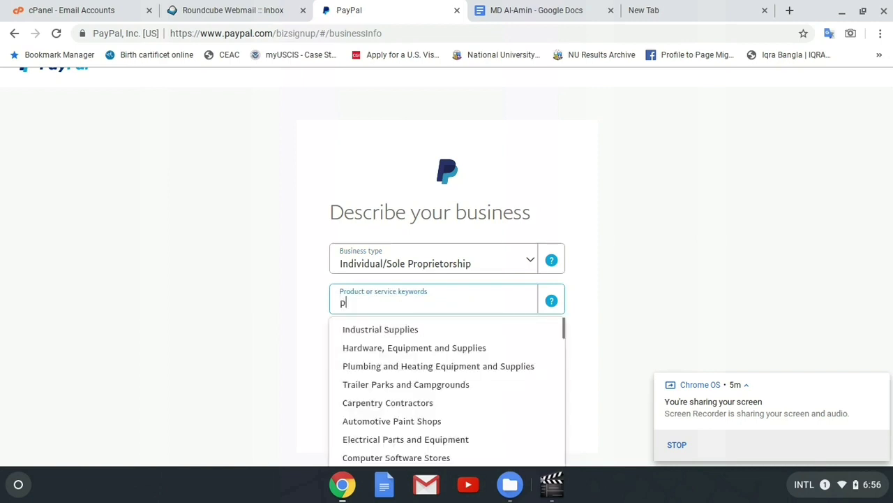
text(ro)
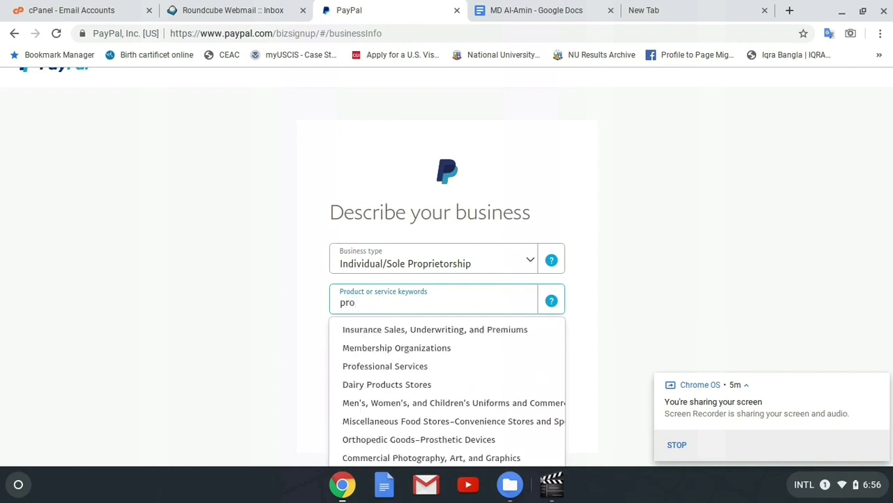
text(fe)
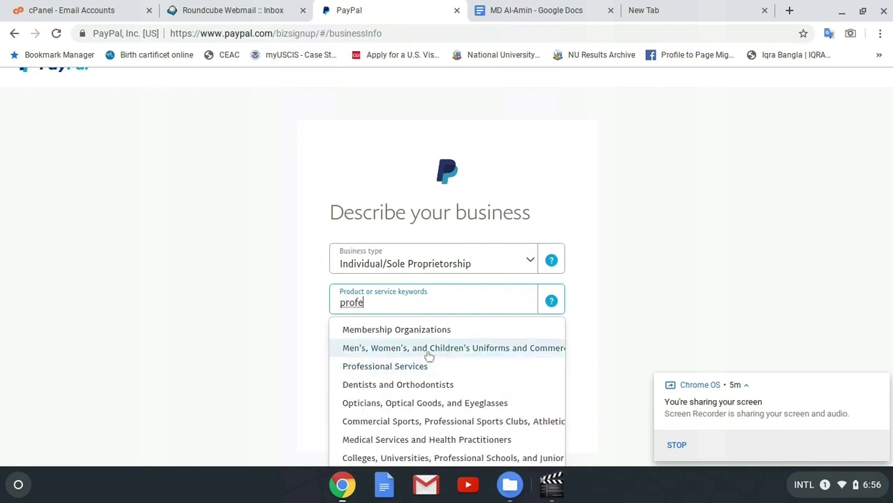
click(413, 366)
click(396, 337)
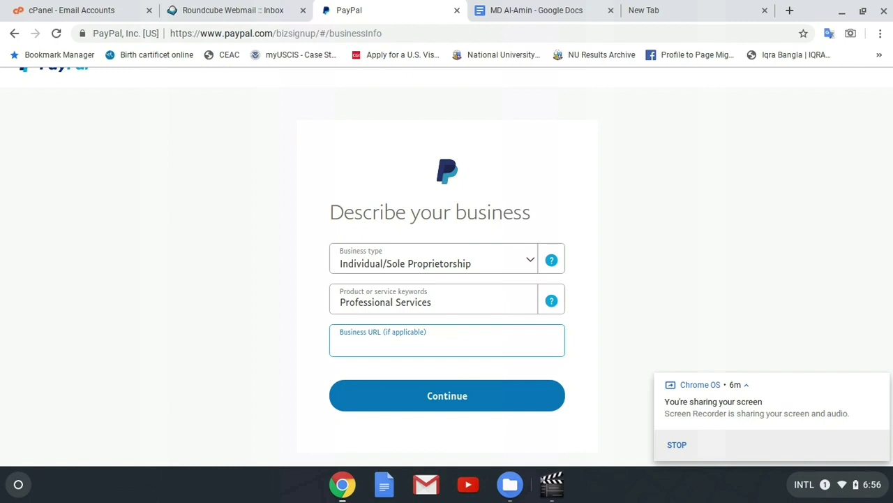
Submit the business description and scroll to the date of birth and home address fields.
click(426, 402)
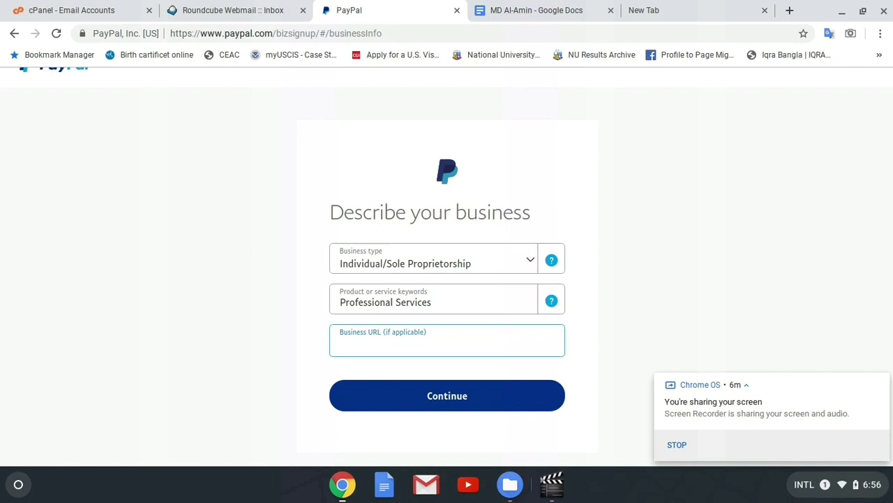
click(427, 403)
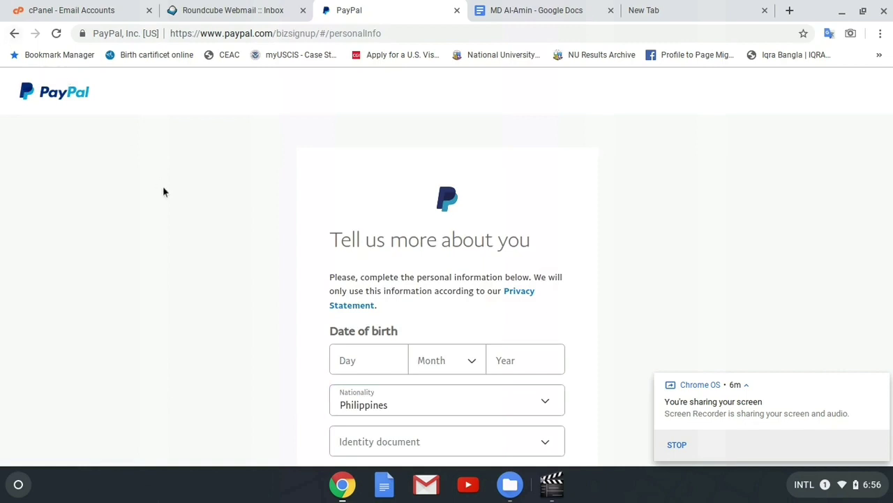
scroll(163, 191, down, 1)
scroll(163, 192, down, 2)
scroll(162, 191, down, 1)
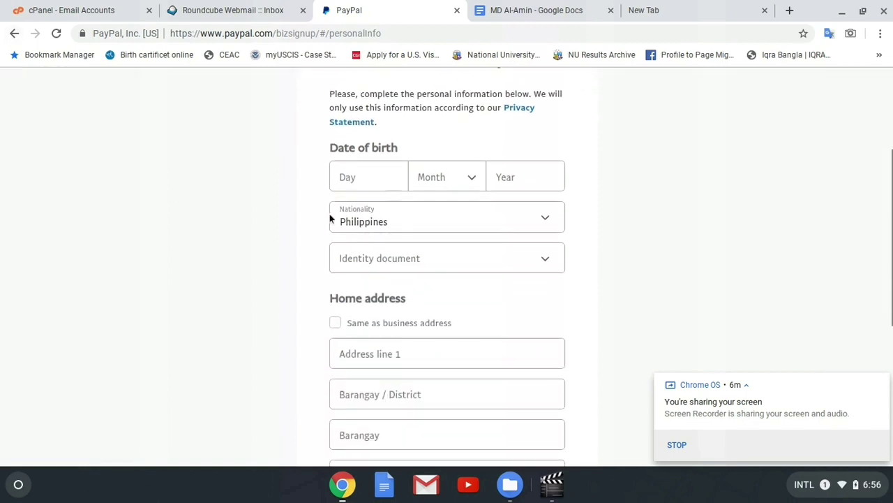
click(374, 173)
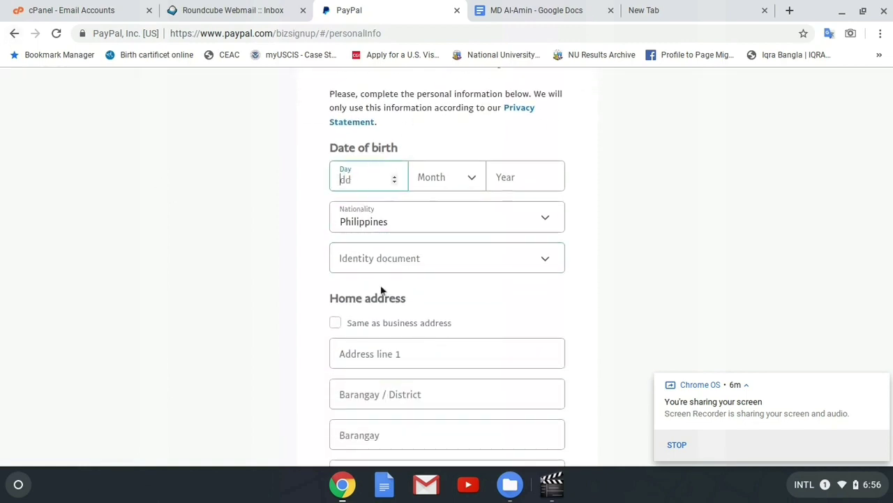
click(537, 9)
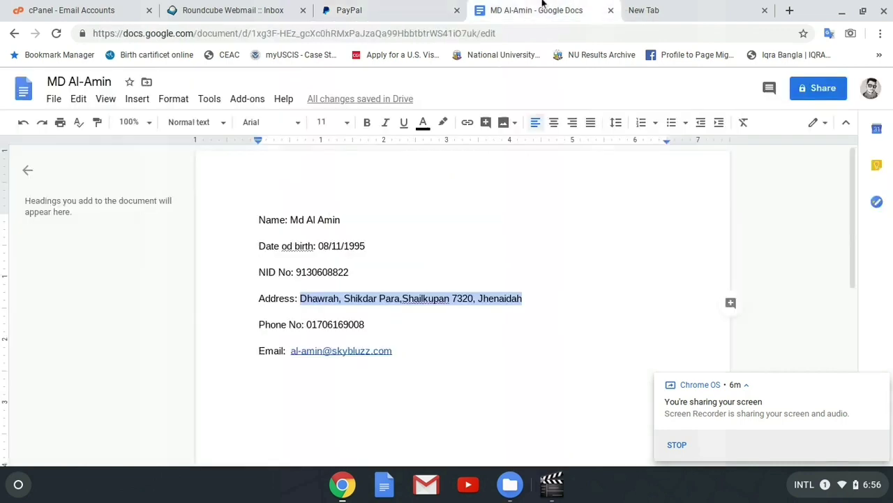
click(340, 274)
click(384, 10)
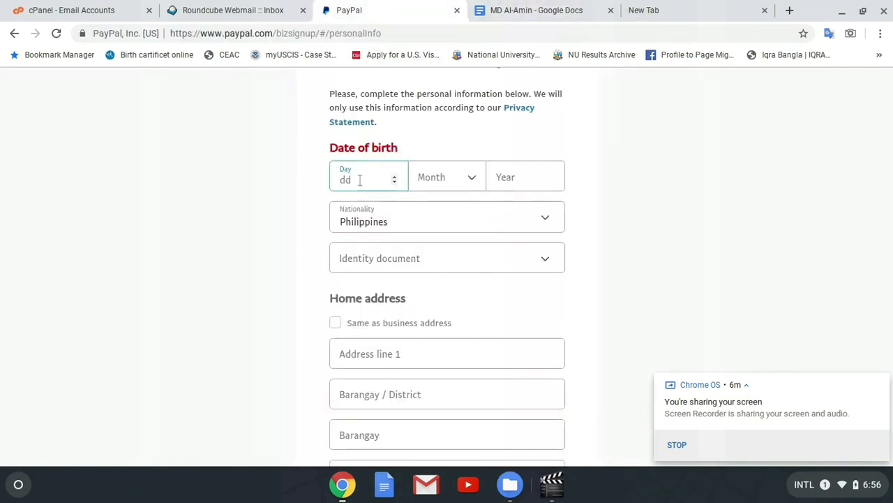
text(8)
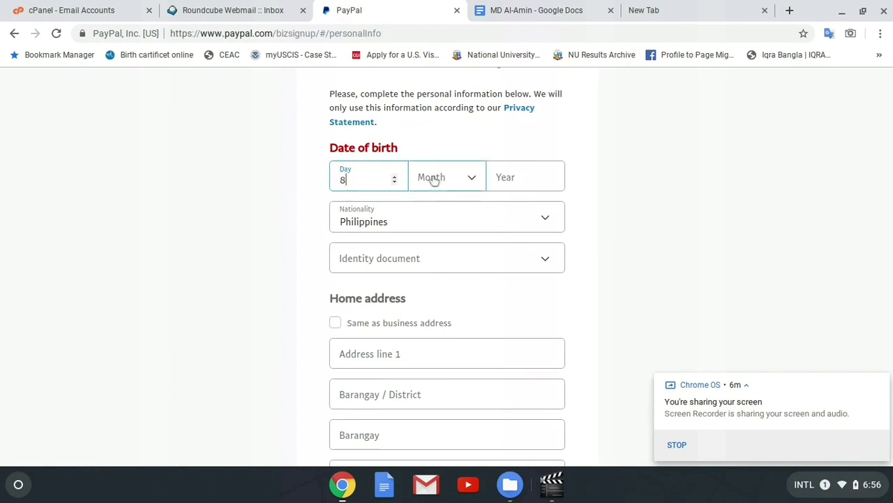
click(432, 178)
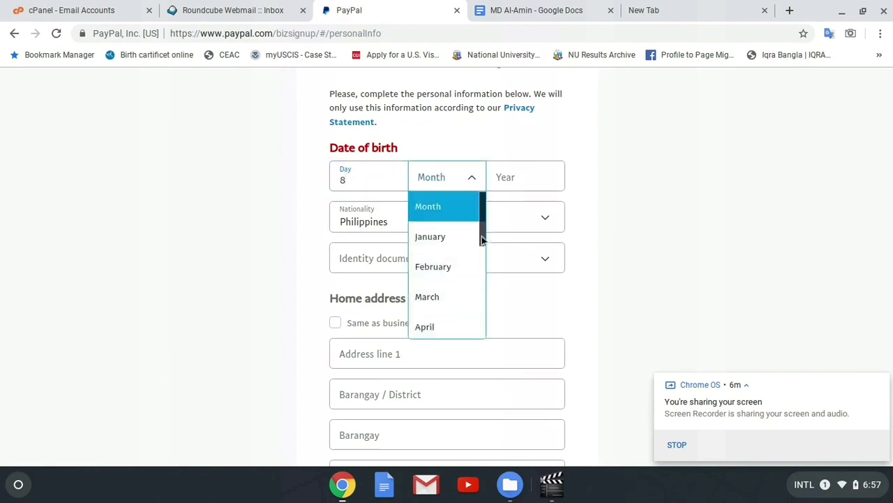
drag(482, 235, 480, 321)
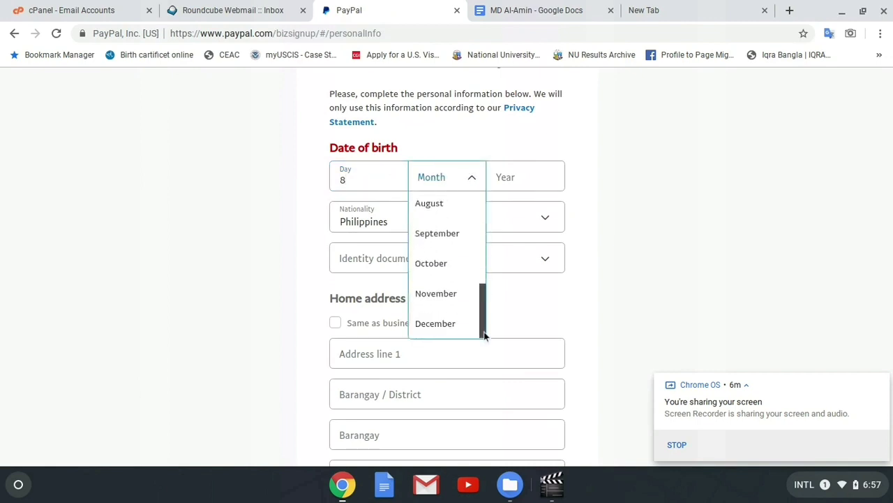
click(445, 293)
click(530, 178)
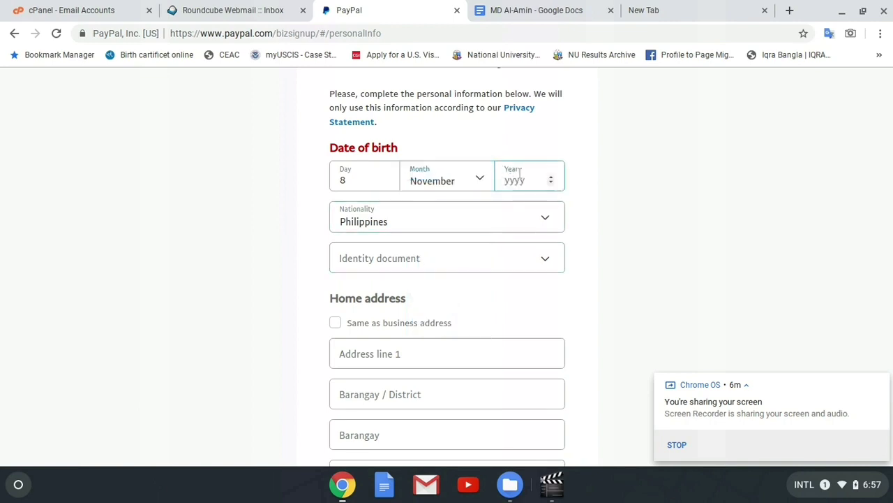
text(1995)
Set nationality to Bangladesh and choose National ID as the identity document.
click(421, 221)
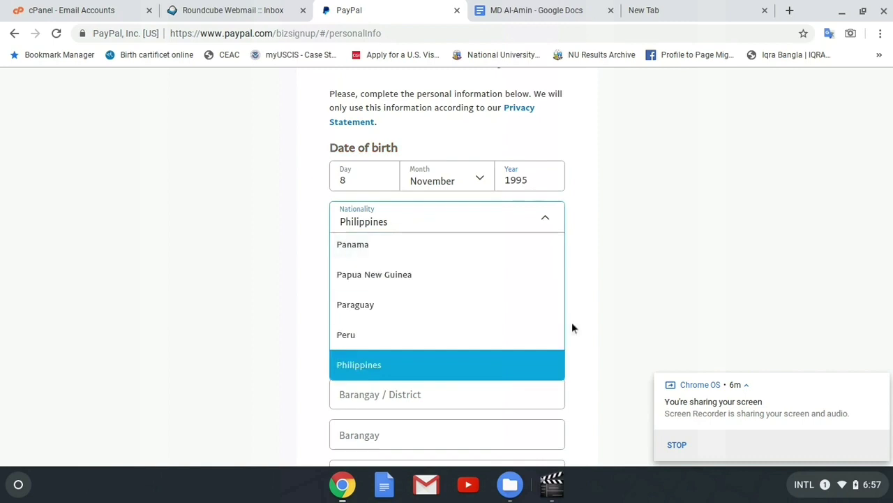
mouse_move(562, 335)
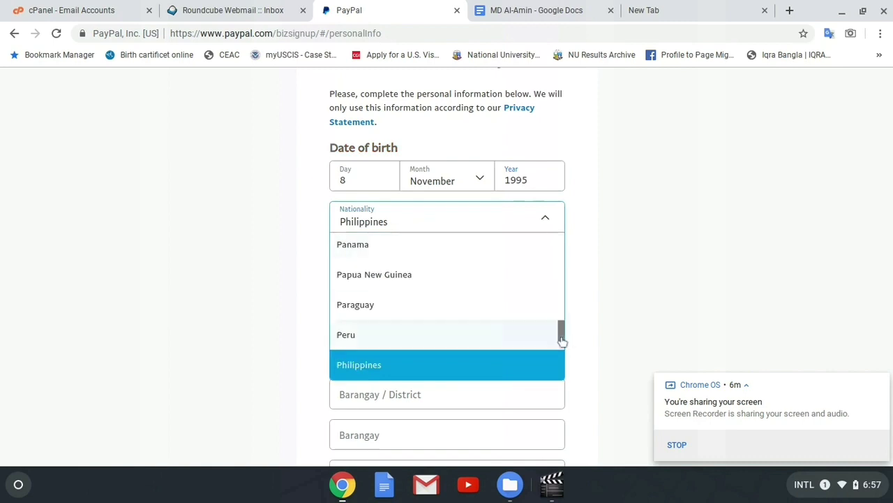
drag(563, 339, 562, 244)
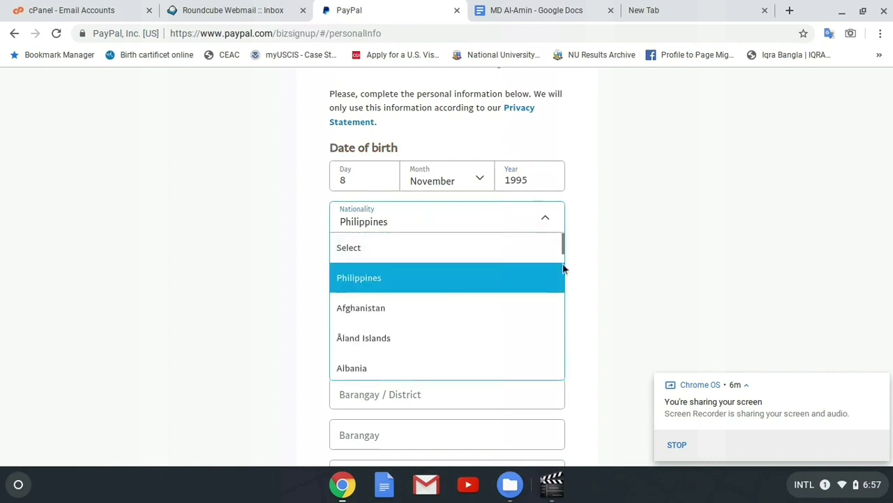
mouse_move(562, 247)
mouse_down()
mouse_move(558, 270)
mouse_move(560, 251)
mouse_up()
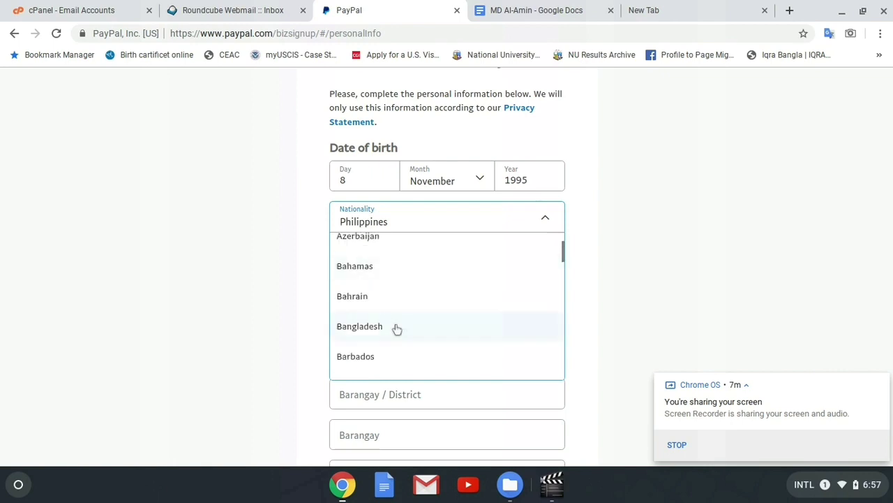
click(351, 334)
click(390, 257)
click(360, 317)
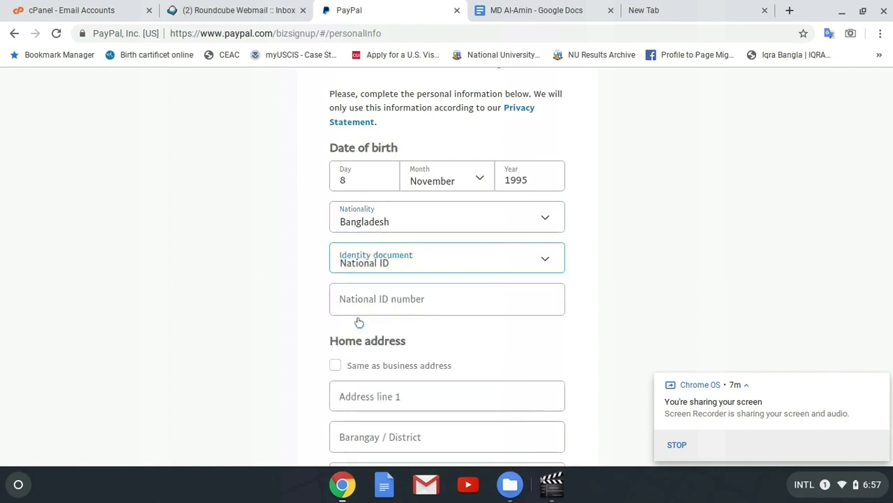
click(374, 255)
click(213, 314)
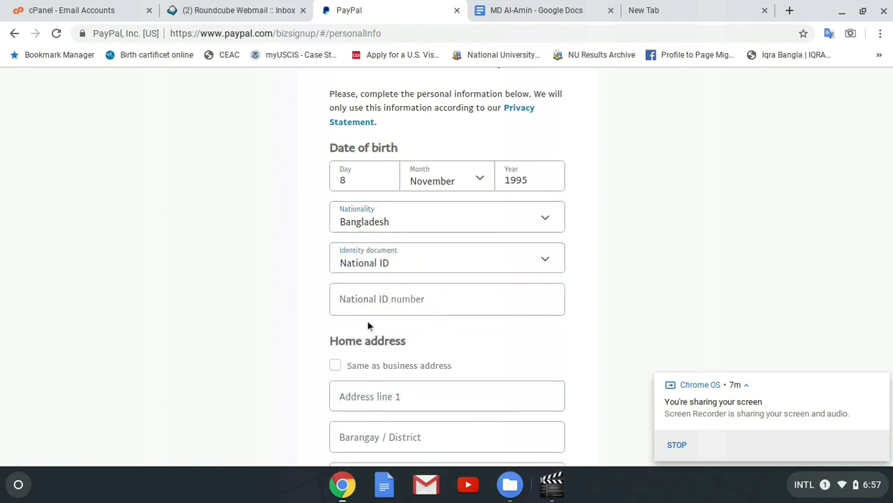
click(523, 3)
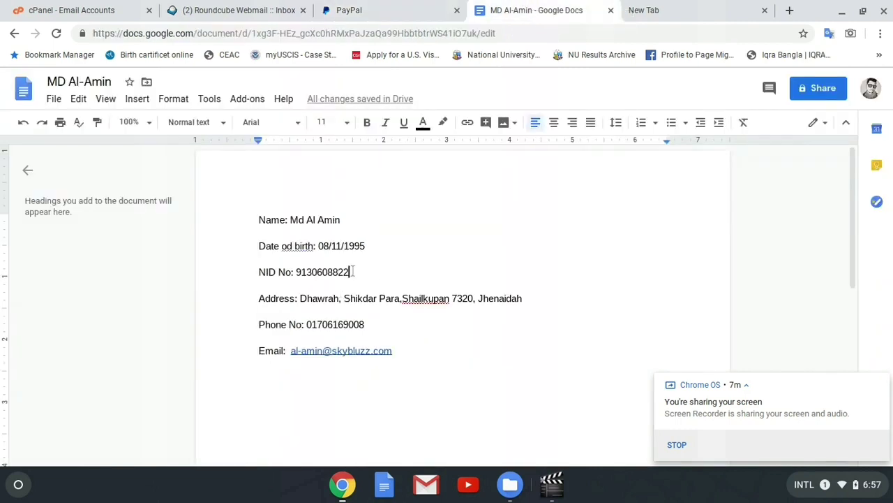
drag(350, 272, 303, 272)
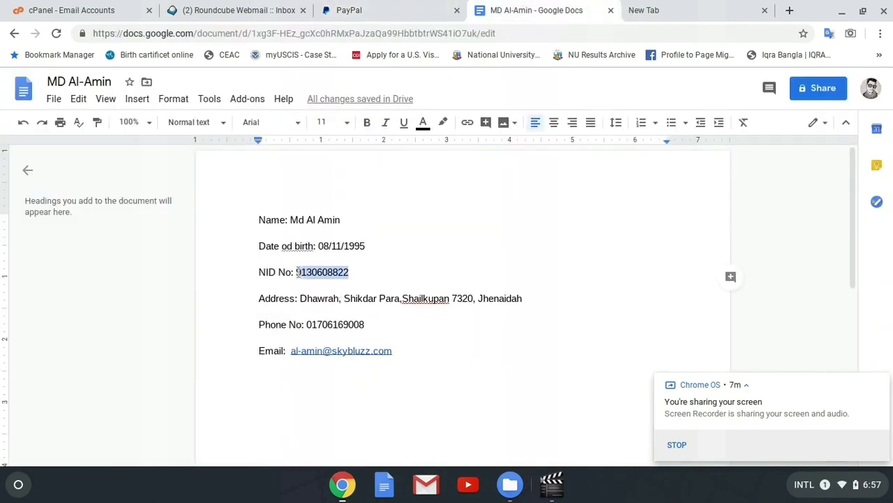
click(348, 14)
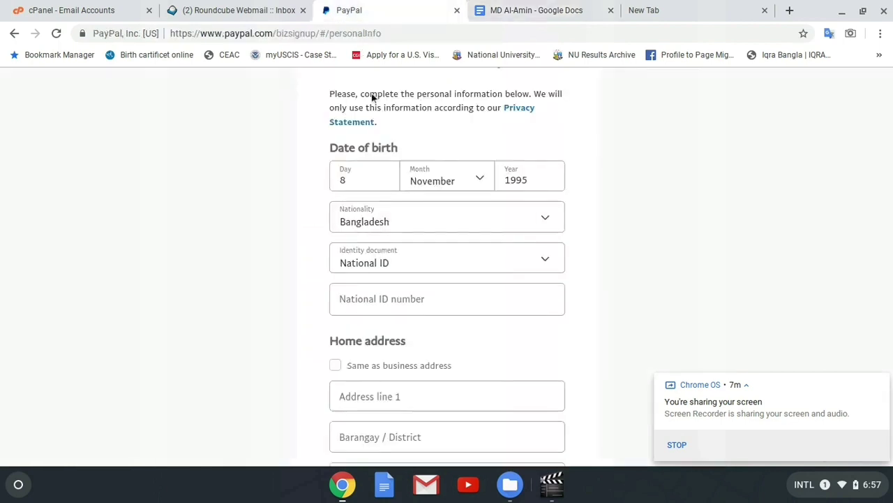
click(360, 294)
key(ctrl+v)
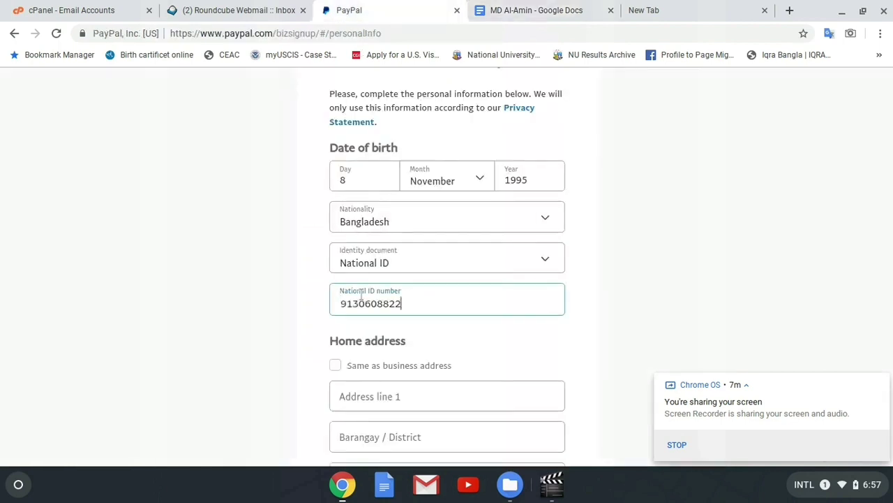
click(248, 319)
scroll(249, 320, down, 3)
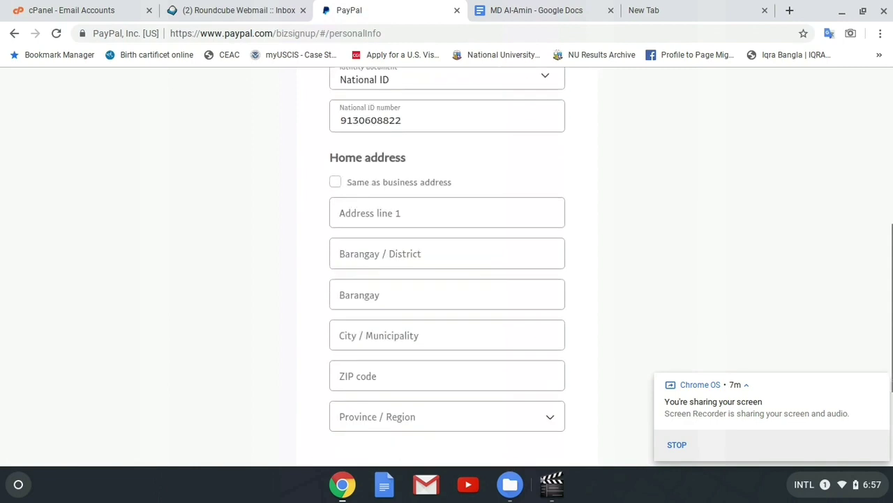
click(351, 183)
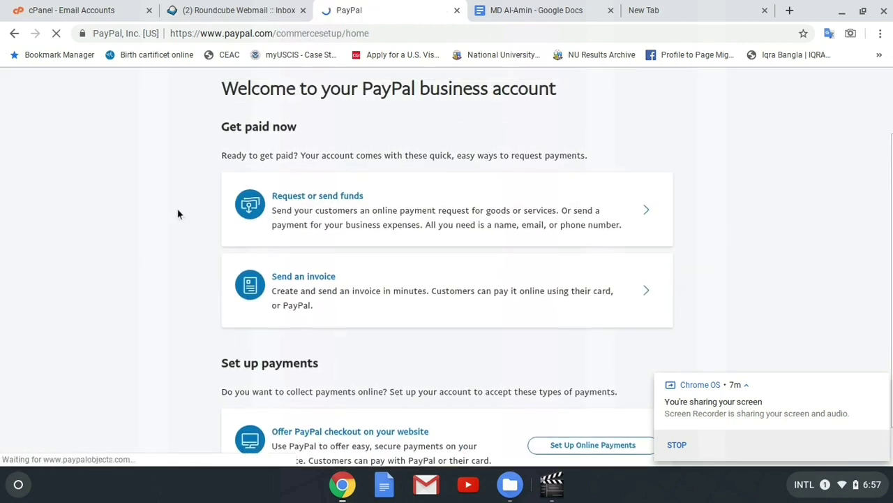
scroll(273, 250, down, 5)
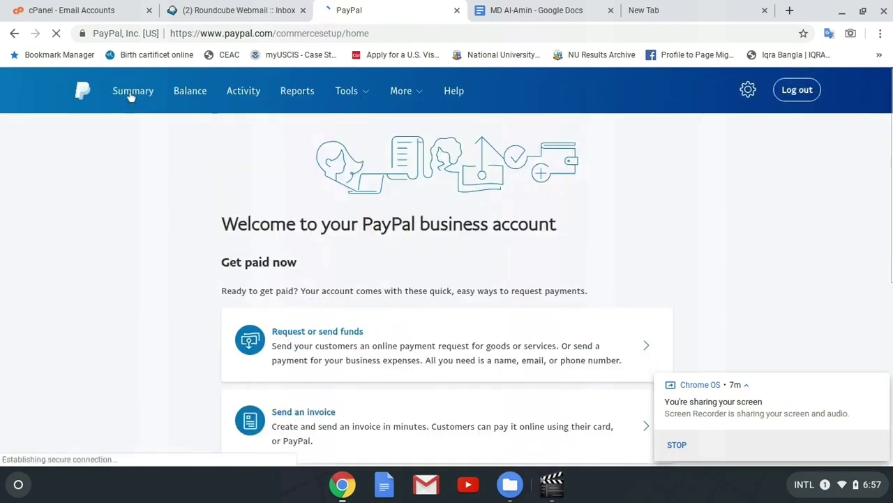
Scroll down the completed sign-up form, then switch to the Roundcube Webmail inbox.
click(231, 9)
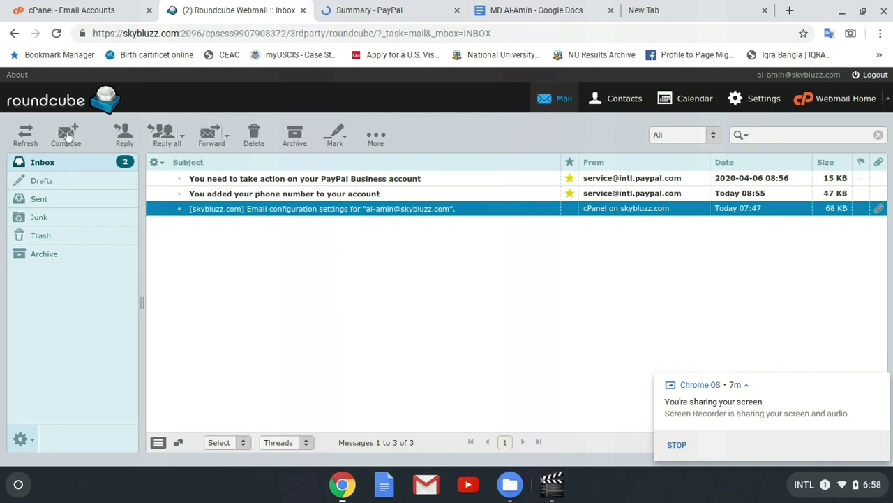
Refresh the Roundcube inbox until both PayPal messages appear, then open the action-required one.
click(24, 139)
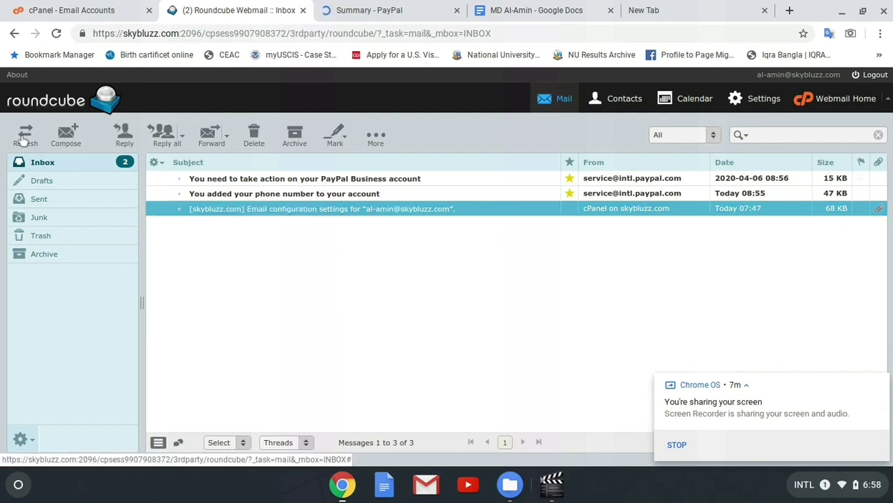
click(368, 11)
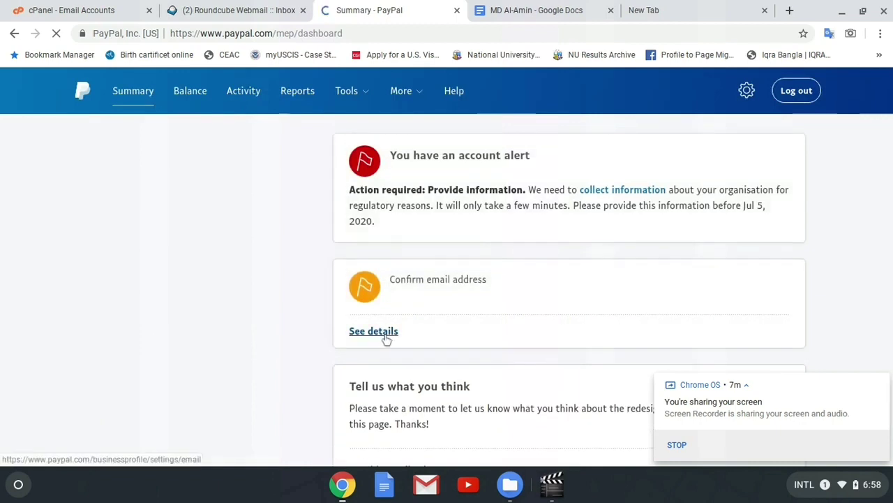
click(197, 9)
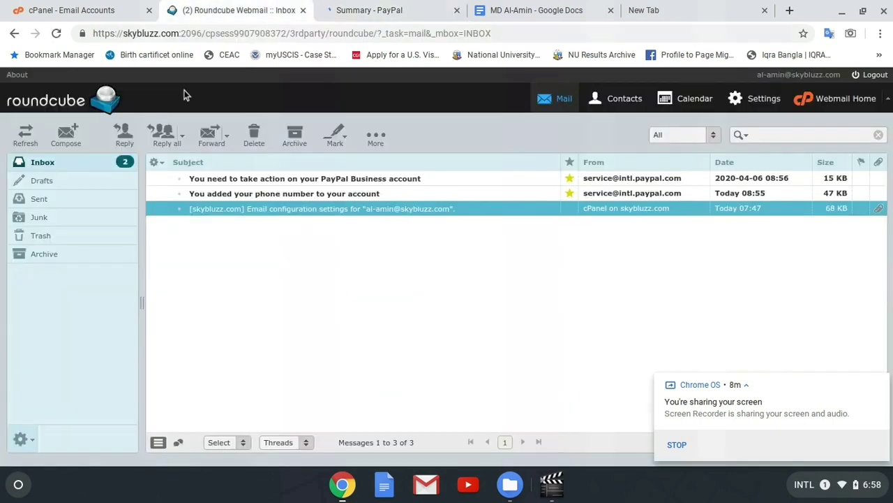
click(39, 163)
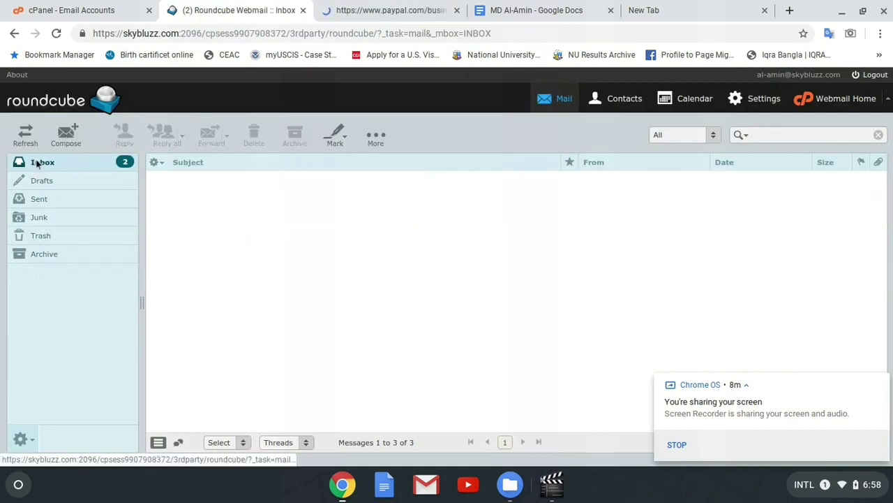
click(39, 163)
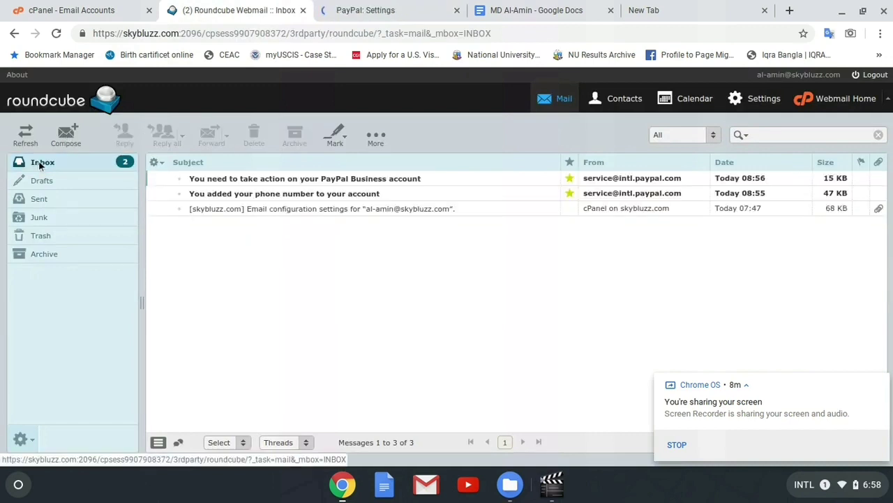
click(39, 163)
click(24, 136)
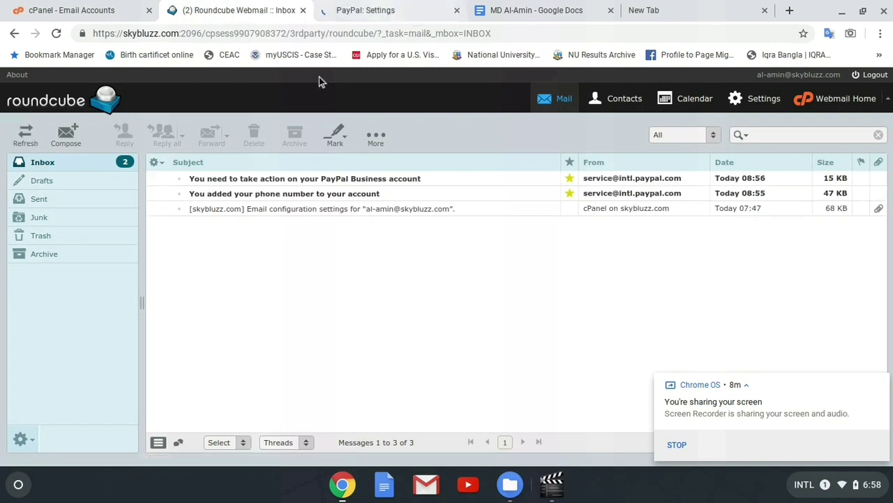
click(305, 180)
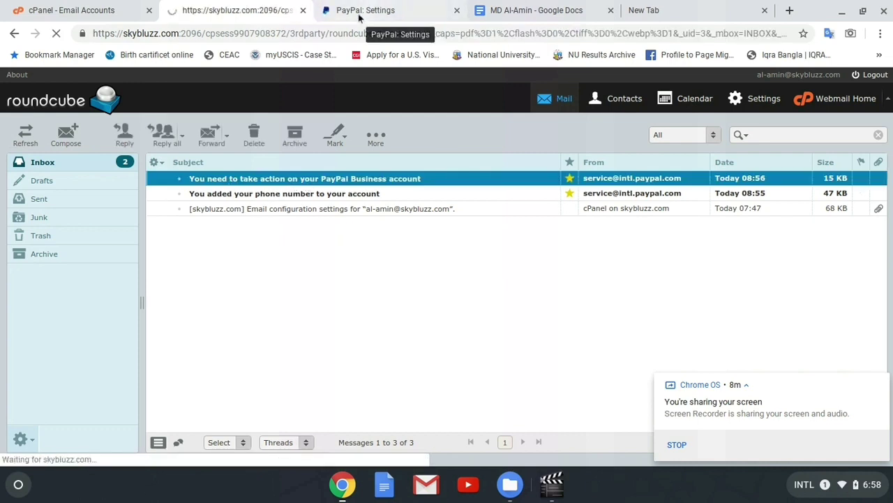
Follow the email's Complete Information Now link, check PayPal's confirmation, and close that tab.
scroll(342, 329, down, 2)
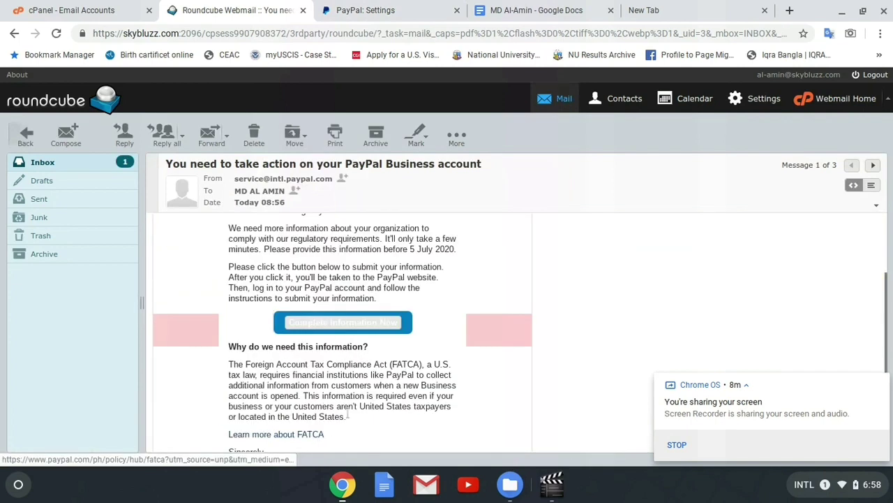
click(340, 330)
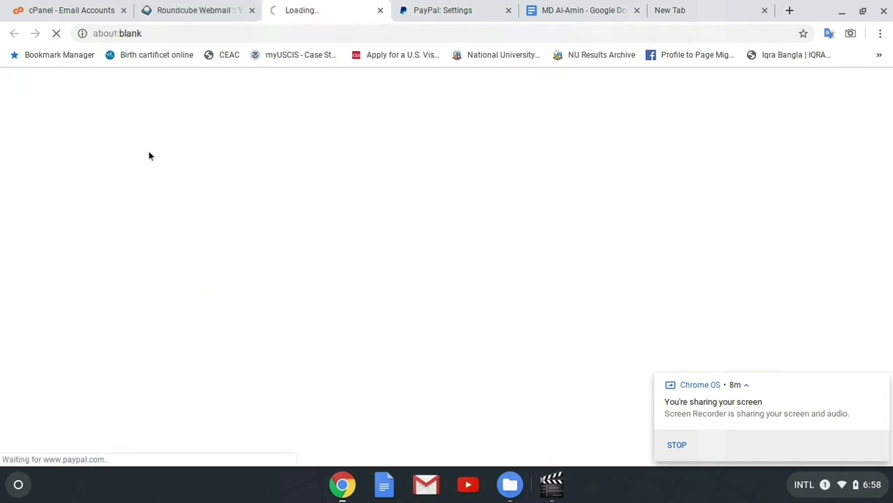
click(193, 10)
click(40, 163)
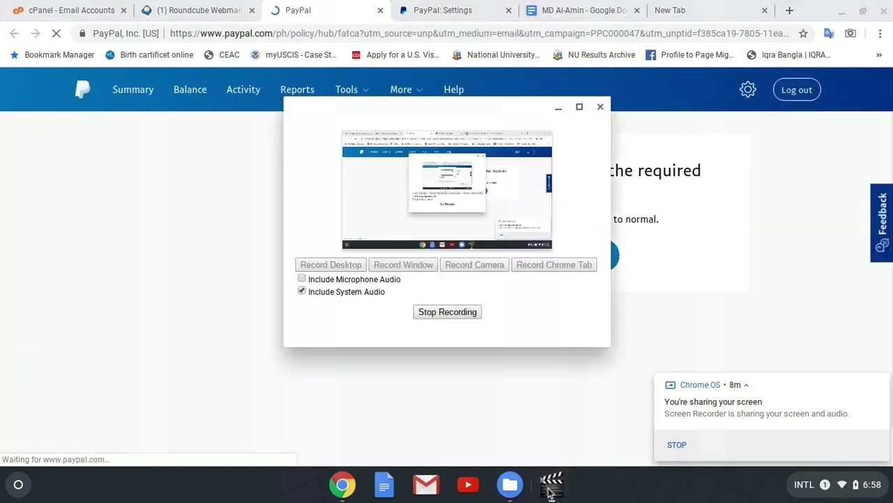
click(551, 487)
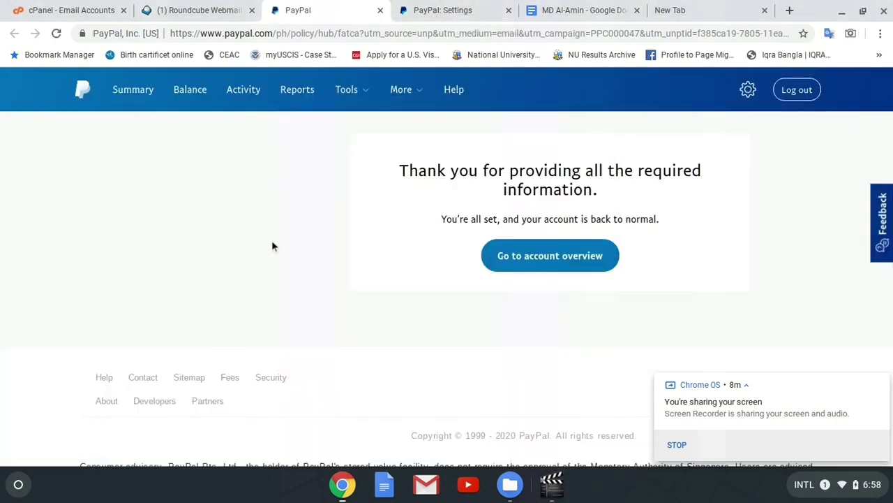
click(381, 9)
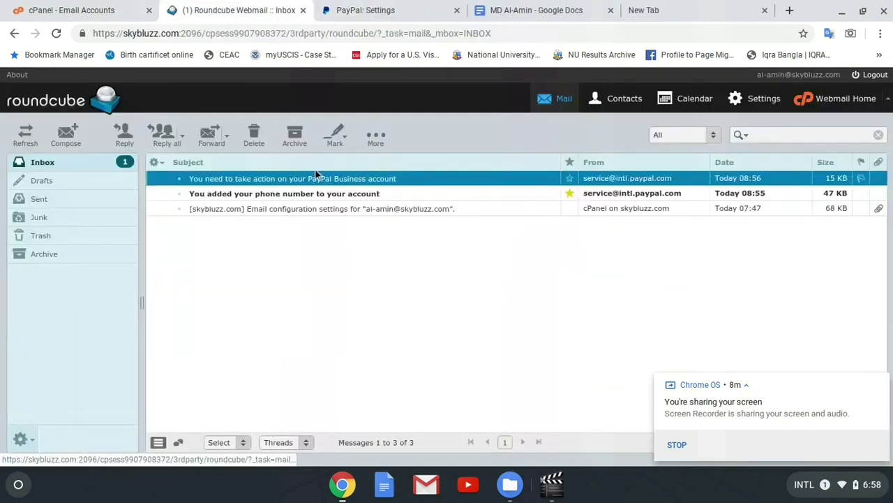
Open the 'Welcome to PayPal! Activate your account now' email and click Confirm My Email.
click(26, 131)
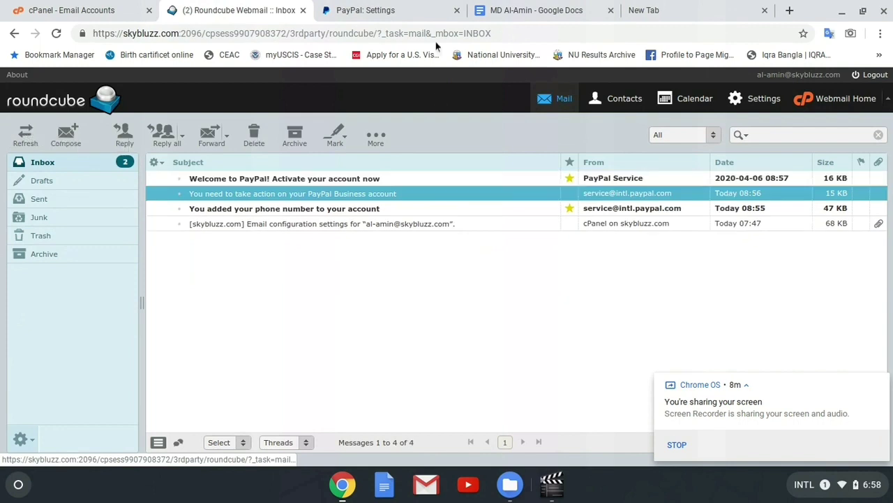
double_click(352, 179)
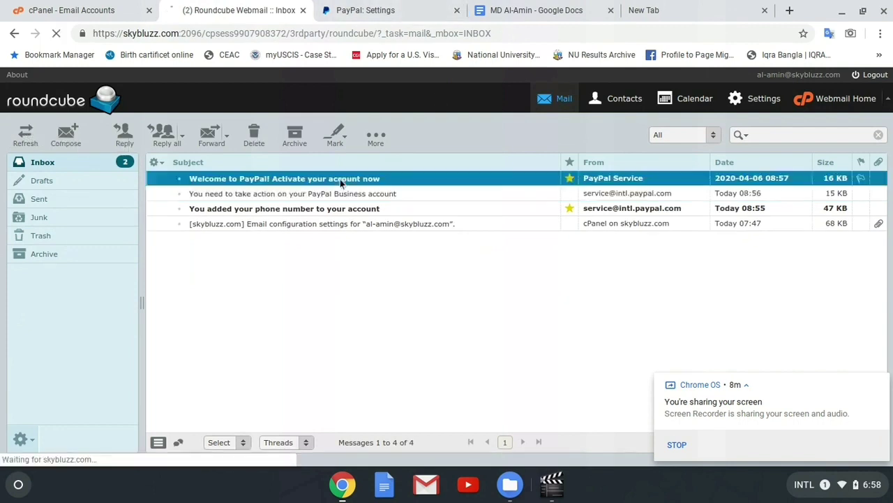
click(391, 10)
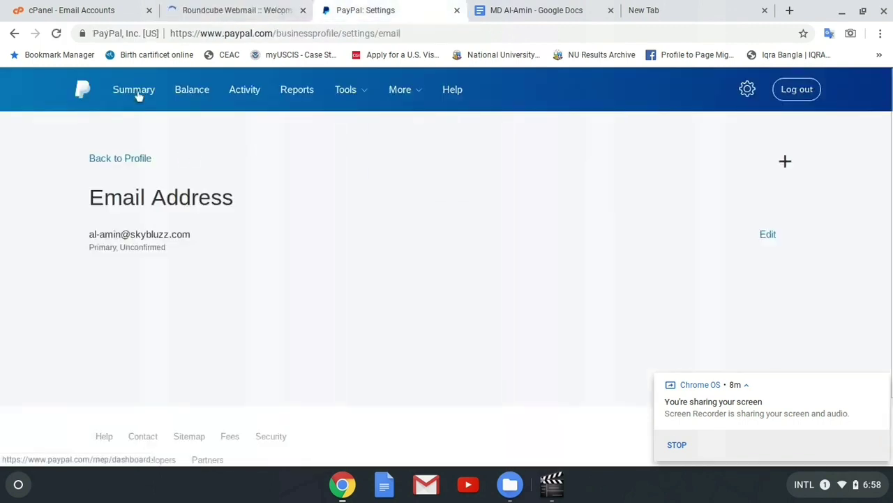
click(235, 10)
scroll(341, 275, down, 2)
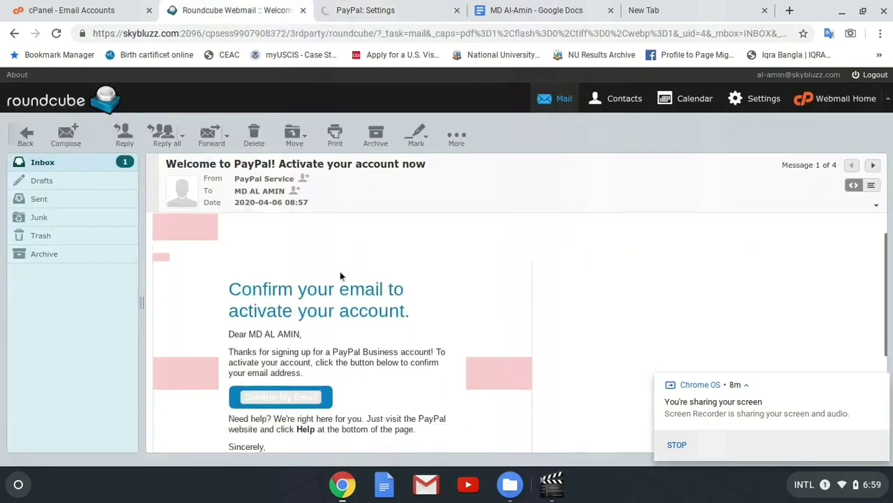
click(280, 333)
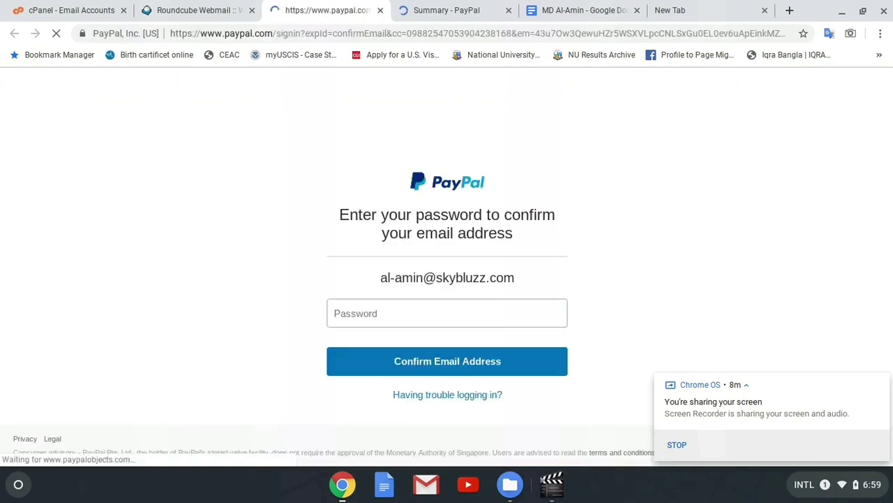
Enter the account password and submit it to confirm the email address.
click(379, 313)
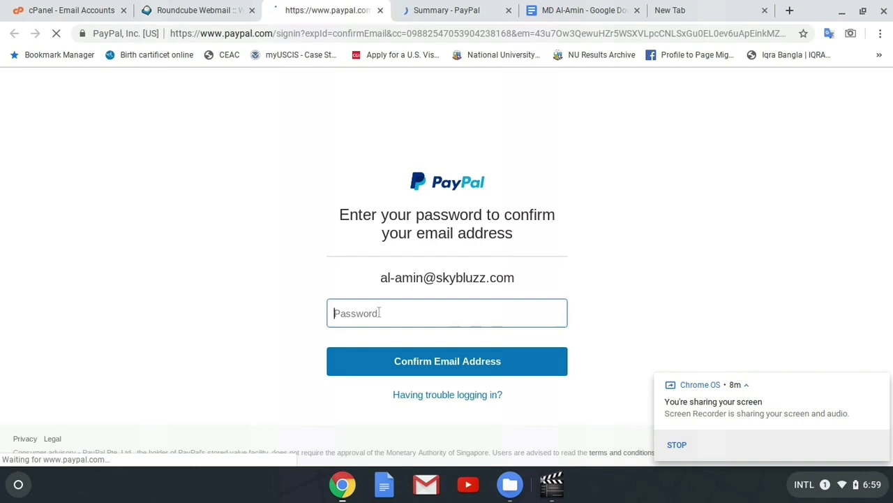
text(***)
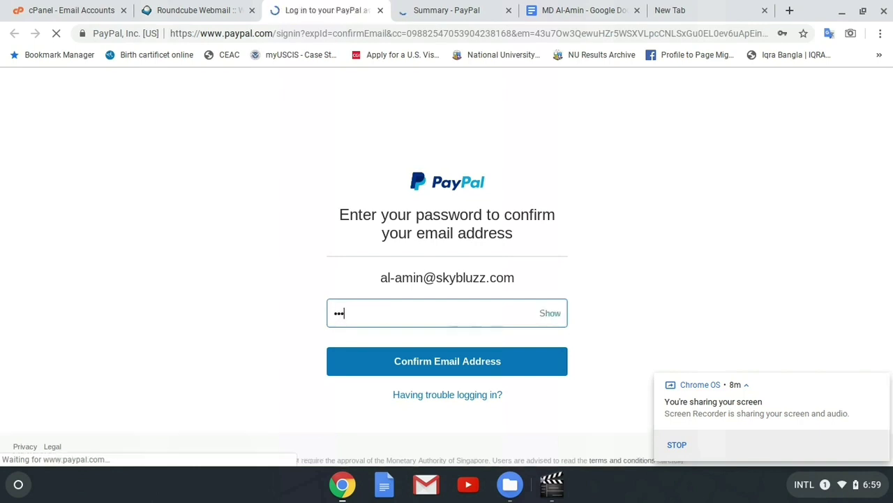
text(*****)
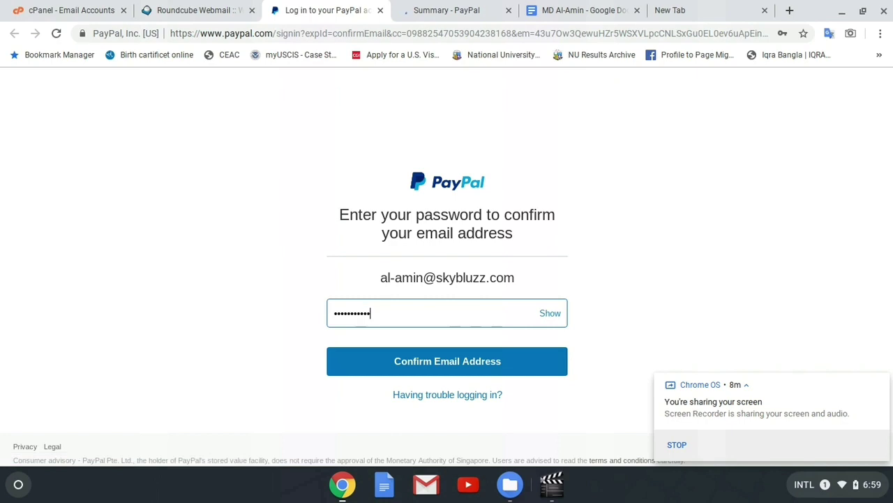
key(Return)
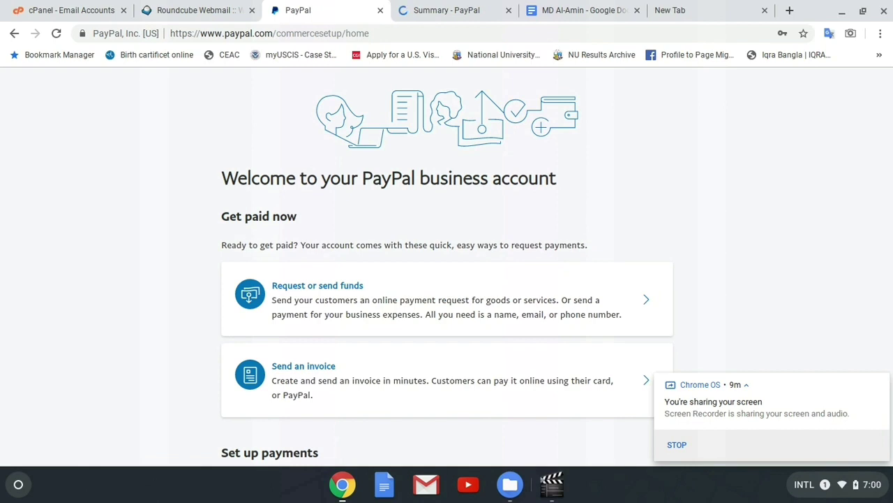
Scroll through the business account welcome page and close its tab.
scroll(409, 335, down, 2)
scroll(409, 339, up, 2)
scroll(323, 297, down, 2)
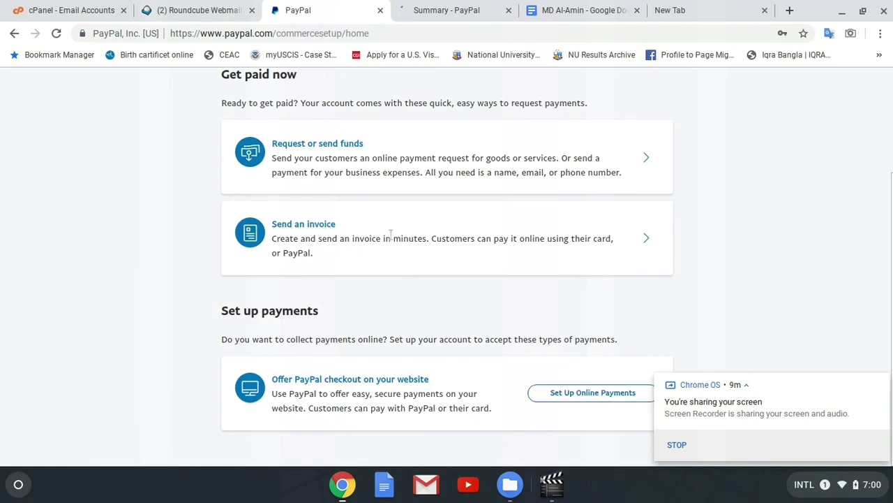
scroll(447, 148, up, 2)
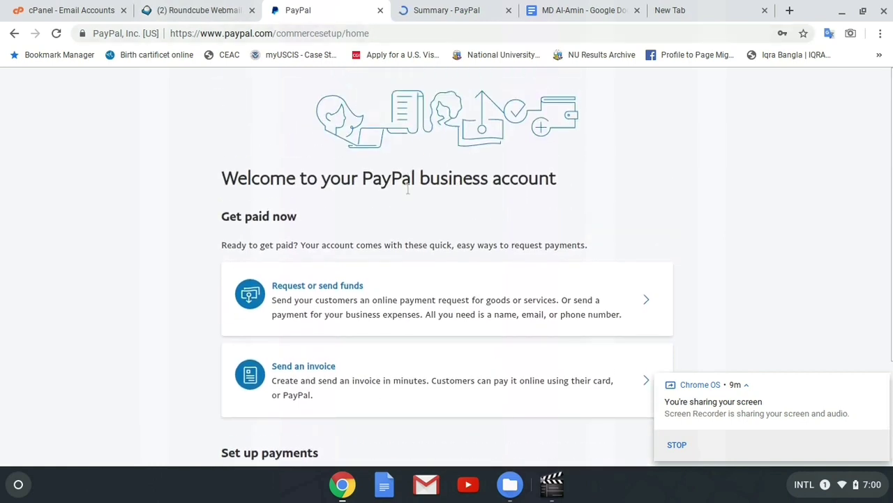
scroll(355, 234, down, 2)
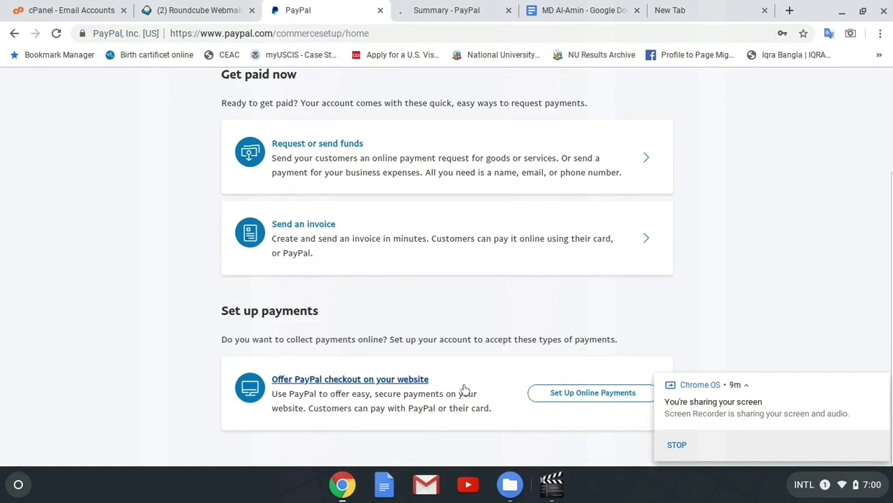
click(380, 10)
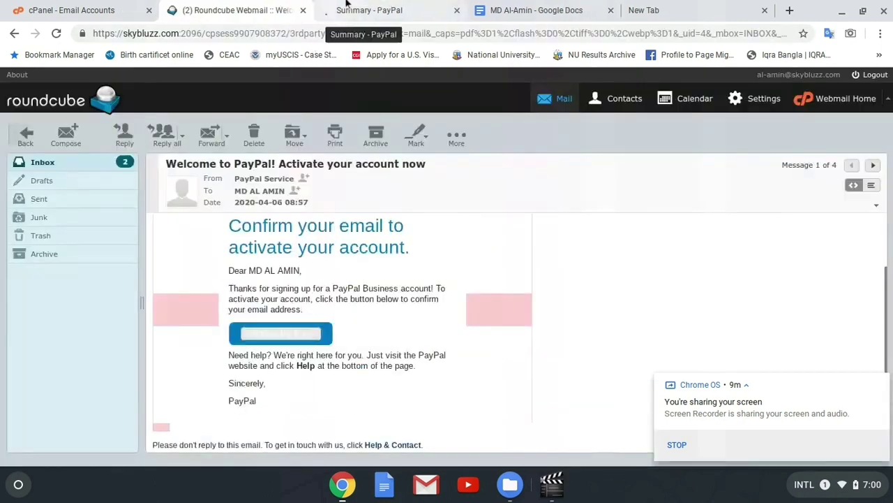
Switch to the Summary - PayPal tab and review the dashboard's organisation-information alert.
click(377, 11)
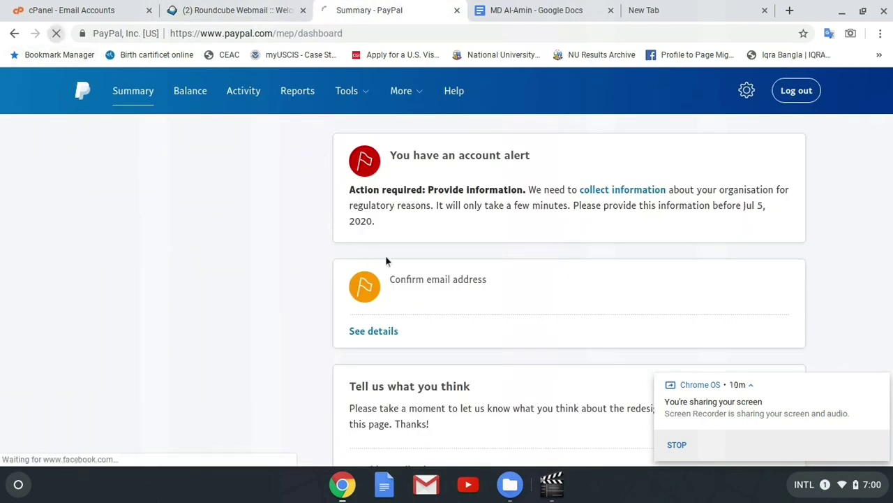
drag(391, 283, 498, 278)
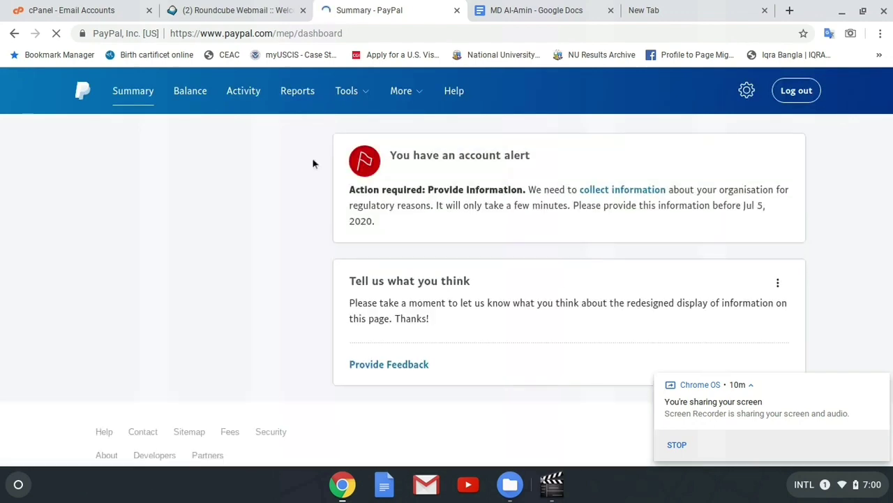
scroll(315, 160, down, 1)
scroll(316, 168, up, 1)
scroll(325, 152, down, 3)
scroll(323, 168, up, 3)
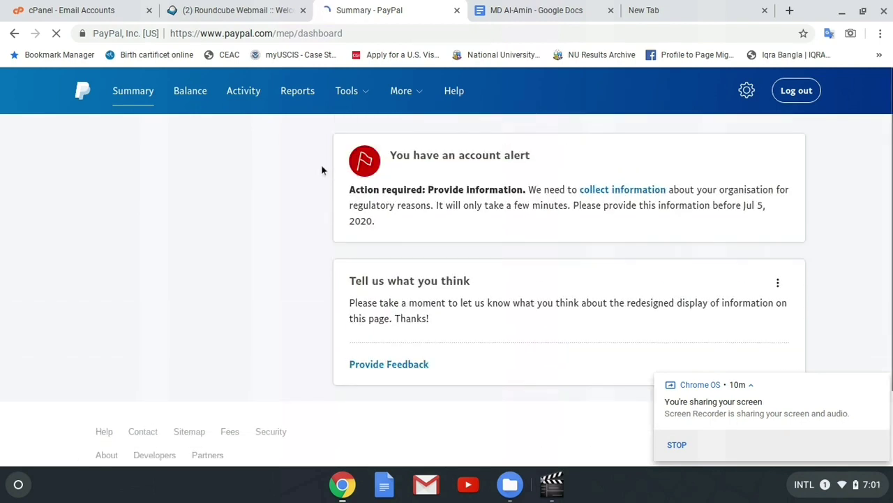
scroll(313, 213, down, 2)
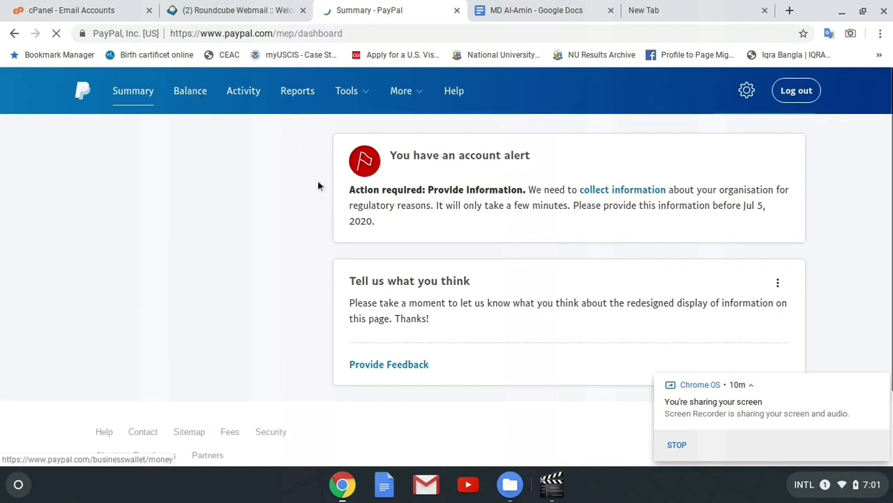
Open the Money overview and scroll to its Bank accounts section.
click(185, 96)
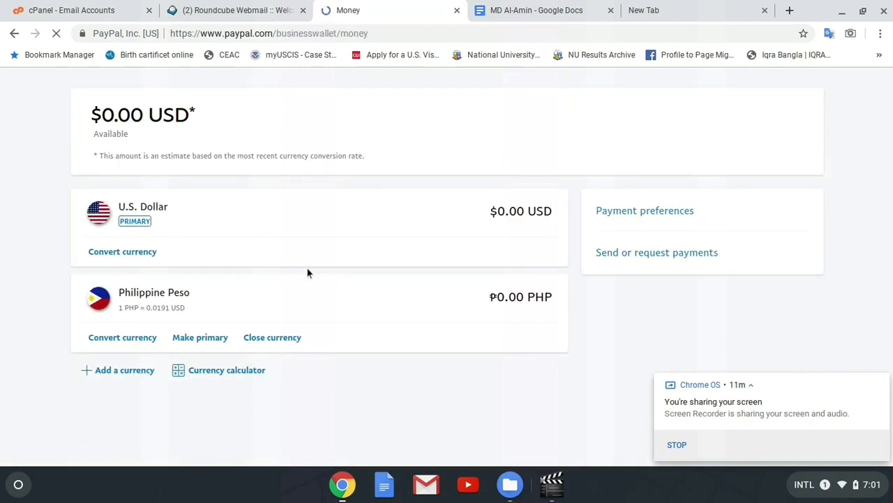
scroll(304, 269, down, 1)
scroll(275, 302, down, 2)
scroll(207, 313, down, 1)
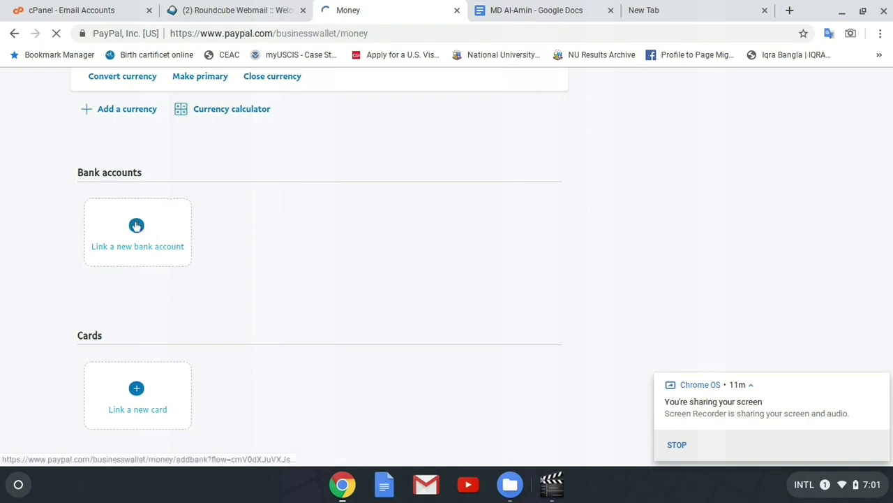
scroll(274, 244, up, 4)
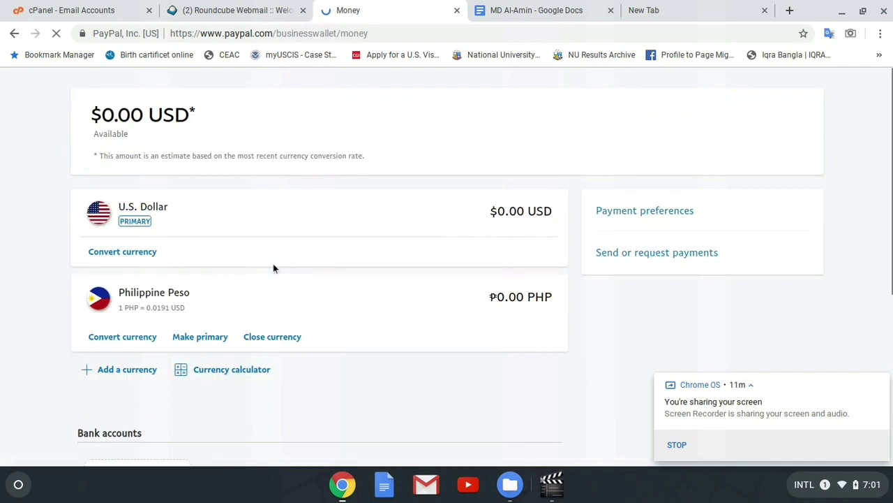
scroll(273, 265, down, 4)
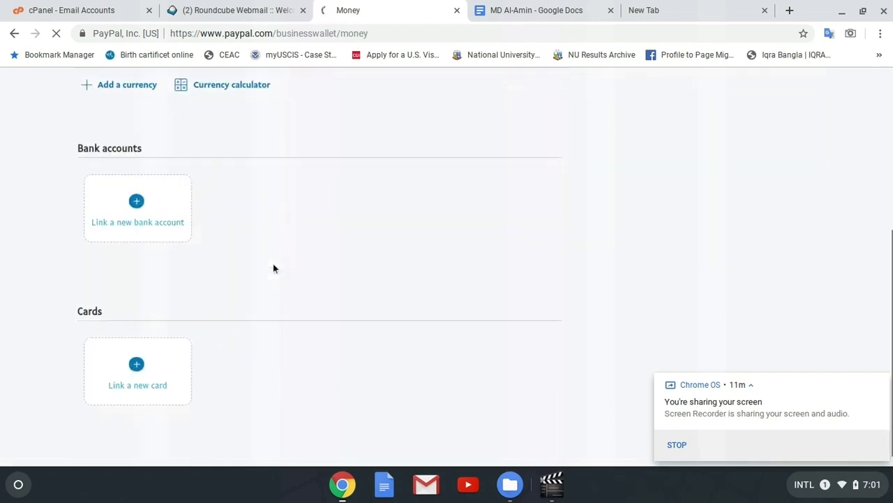
scroll(273, 265, up, 3)
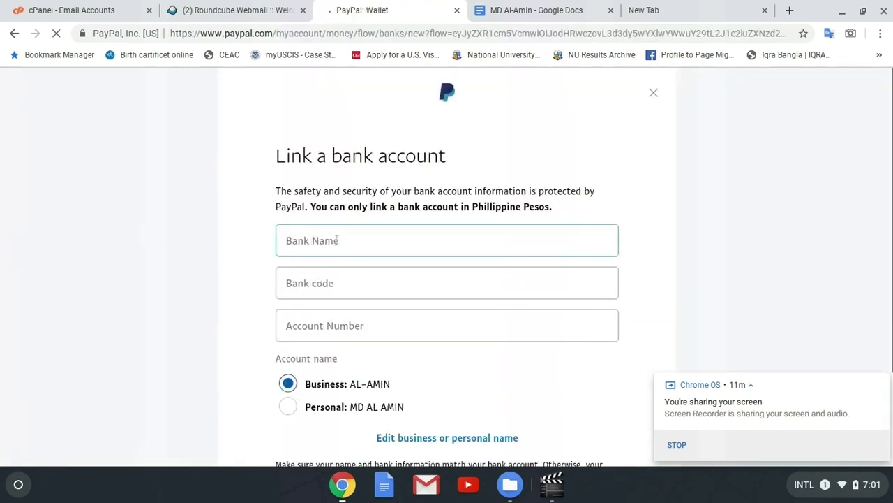
Pick the personal account name, then leave the bank name, code and account number fields empty.
scroll(342, 241, down, 1)
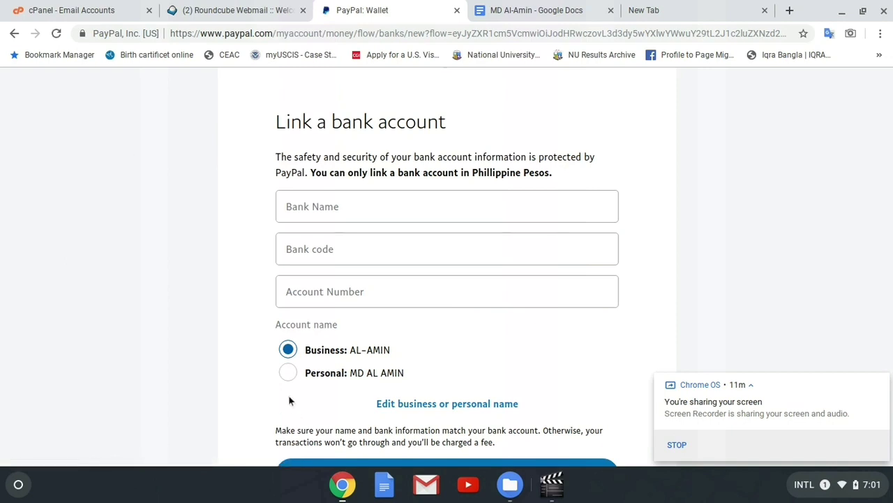
click(286, 377)
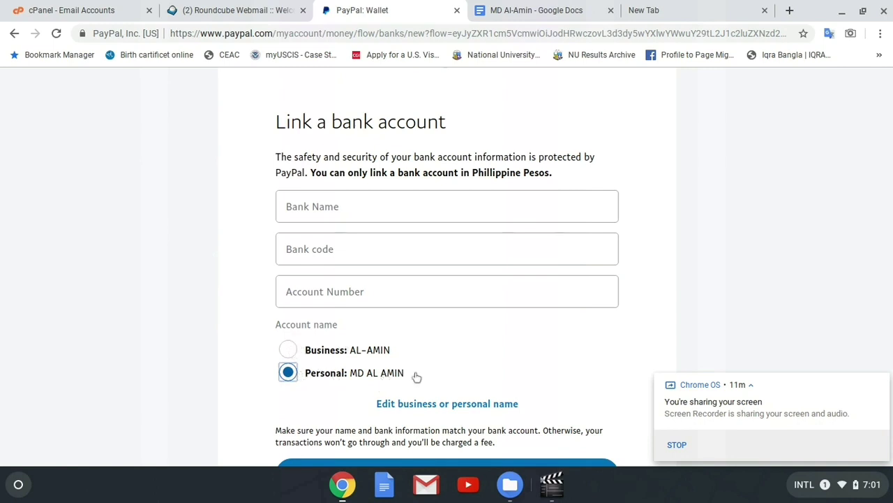
click(349, 204)
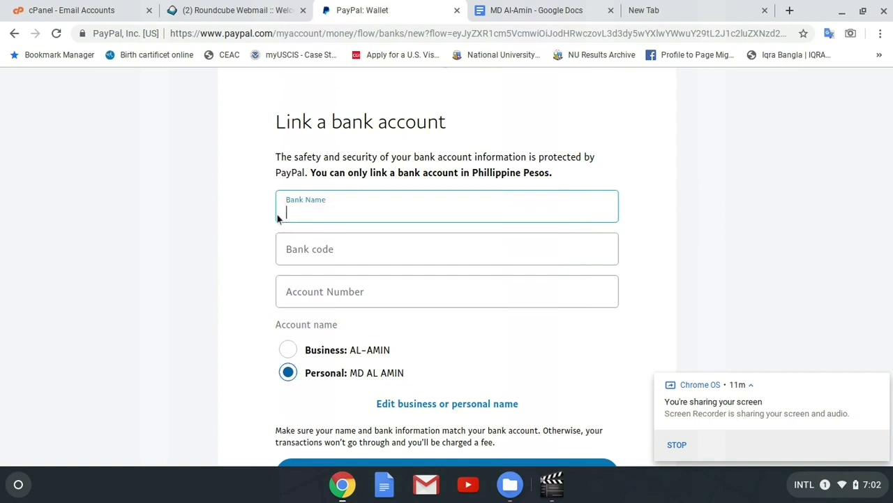
click(331, 241)
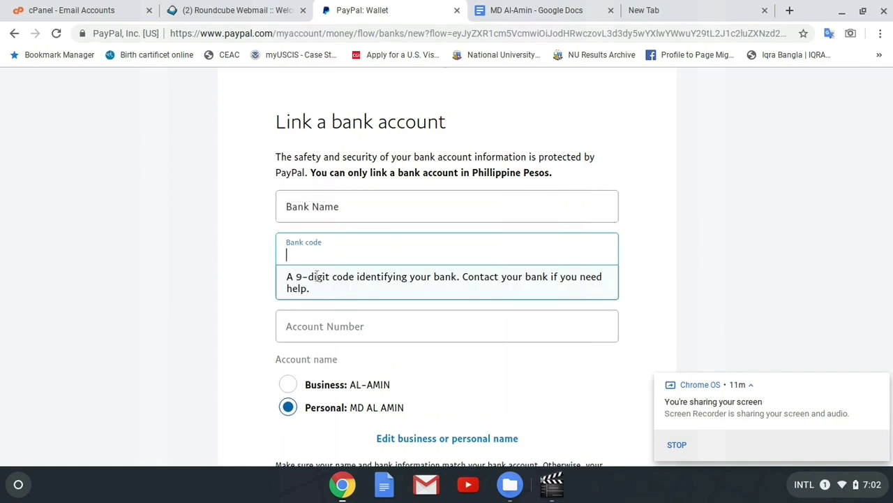
click(324, 325)
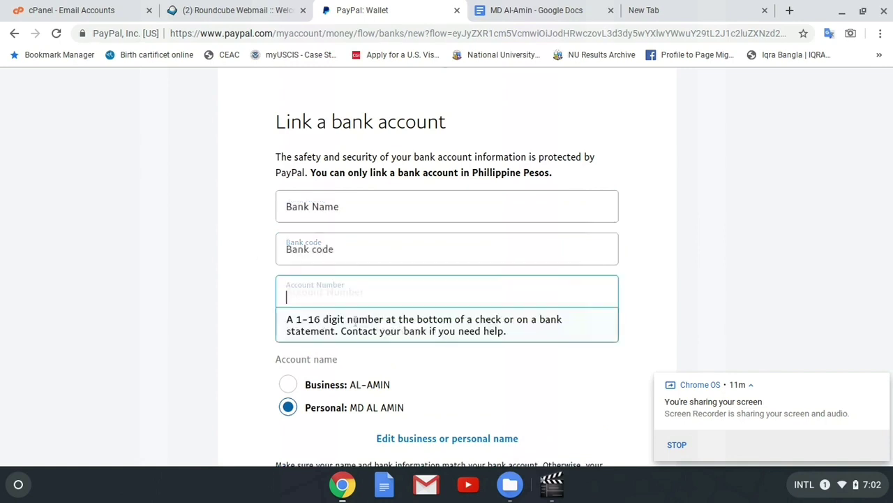
click(263, 240)
scroll(351, 311, down, 2)
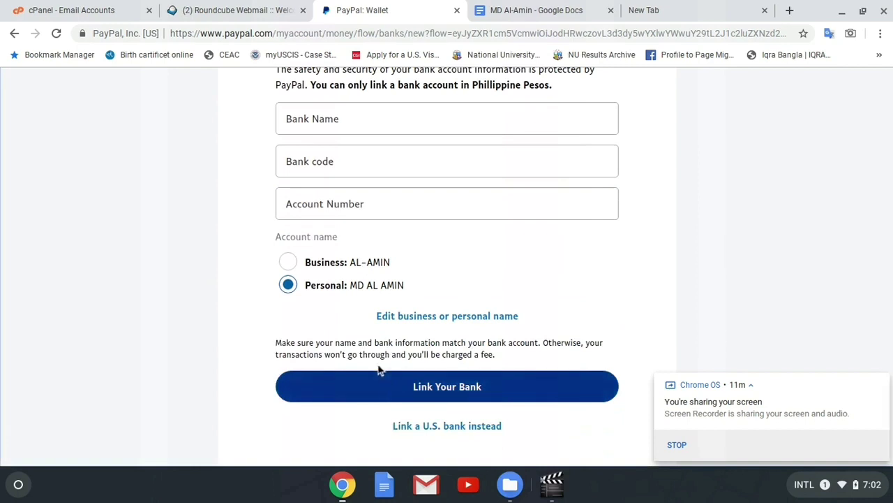
scroll(309, 291, up, 2)
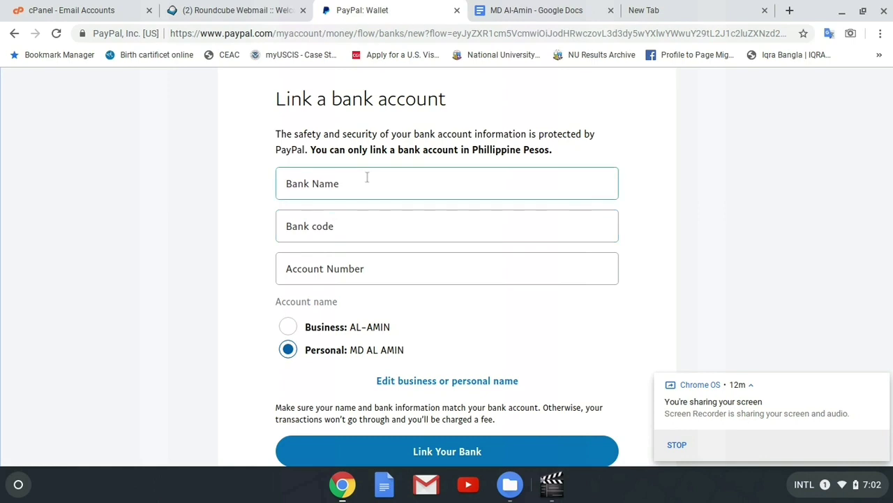
scroll(427, 78, up, 2)
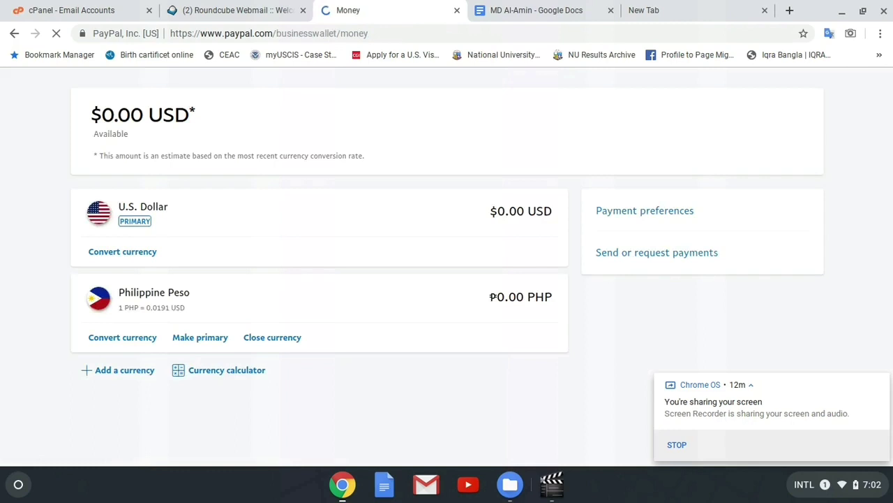
Under Payment preferences, choose PayPal balance as the preferred online payment and confirm it.
scroll(496, 185, down, 1)
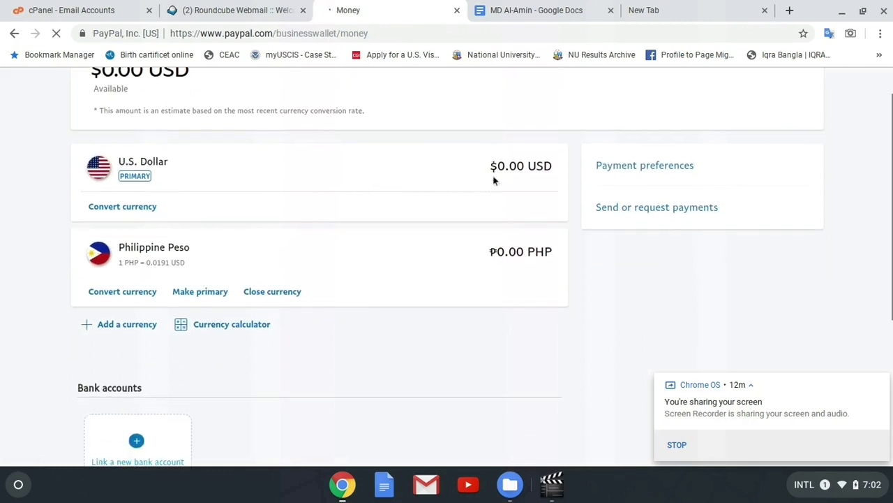
scroll(548, 226, down, 1)
scroll(547, 226, down, 1)
scroll(547, 229, down, 1)
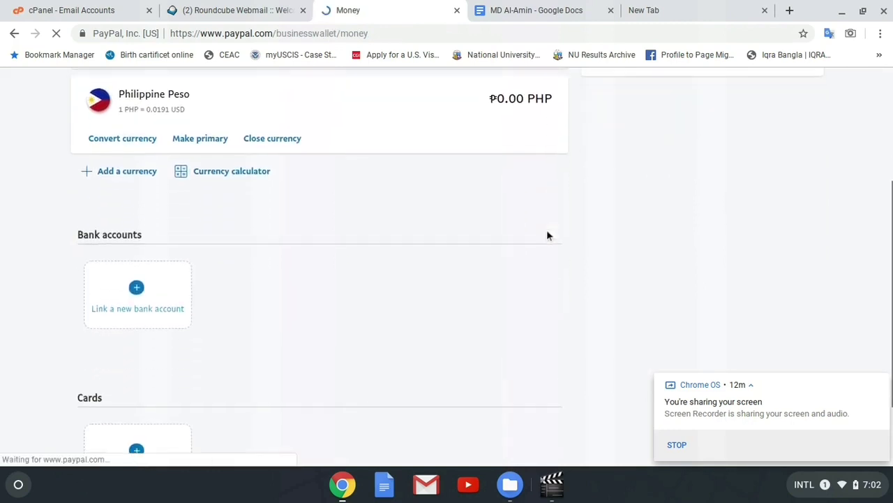
scroll(547, 236, up, 3)
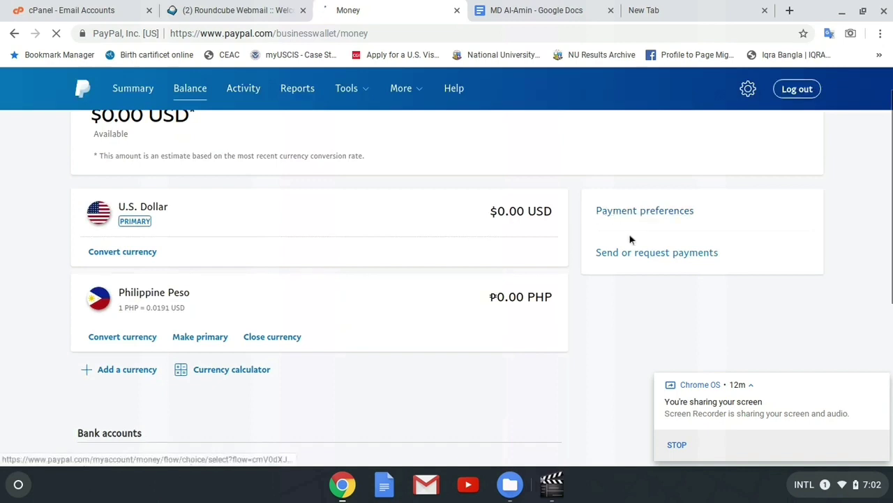
click(626, 217)
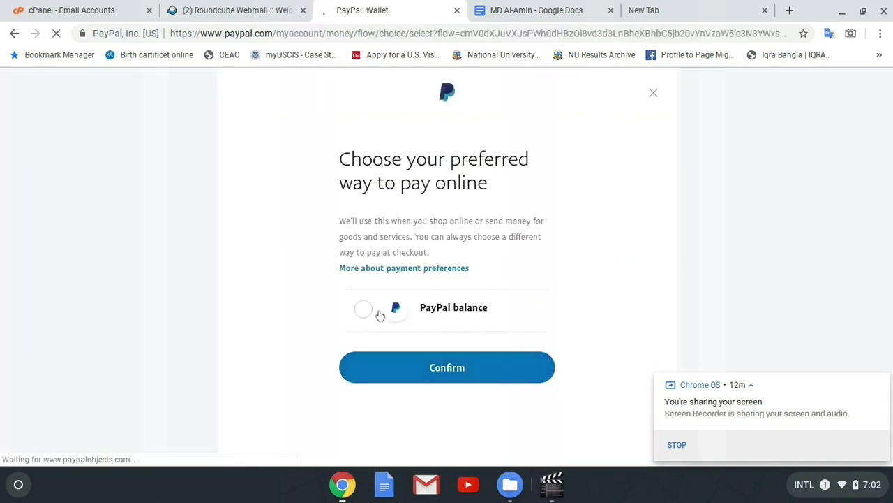
click(366, 311)
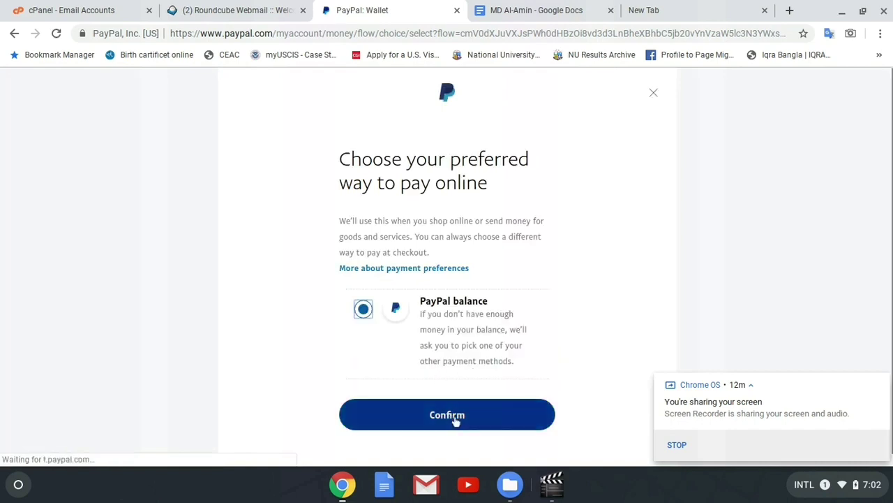
click(455, 416)
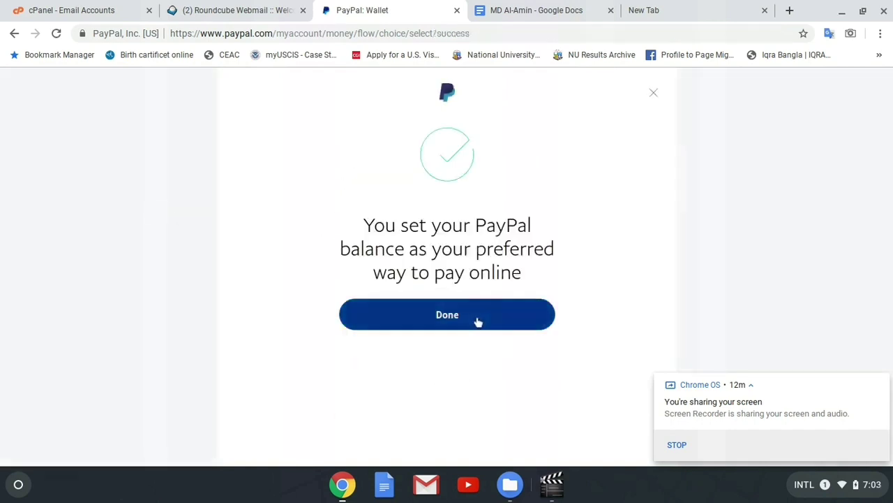
click(478, 321)
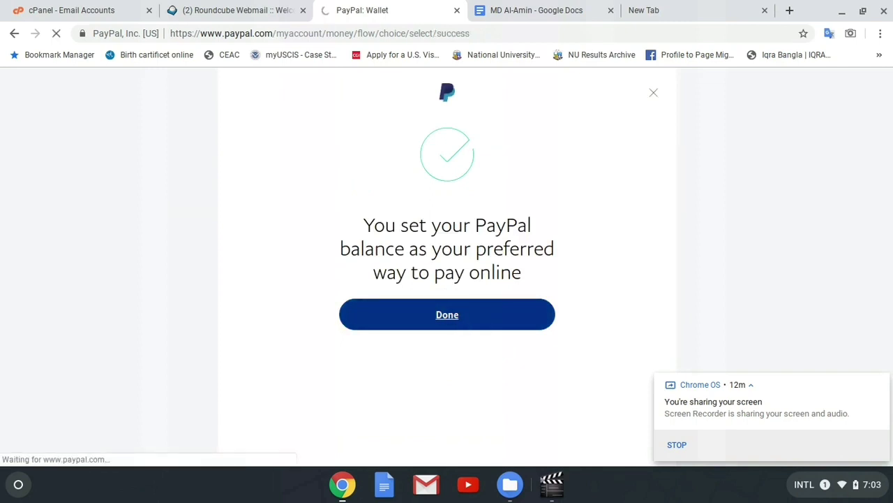
Reload the Roundcube inbox from the activation email, then return to PayPal's Money page.
click(227, 10)
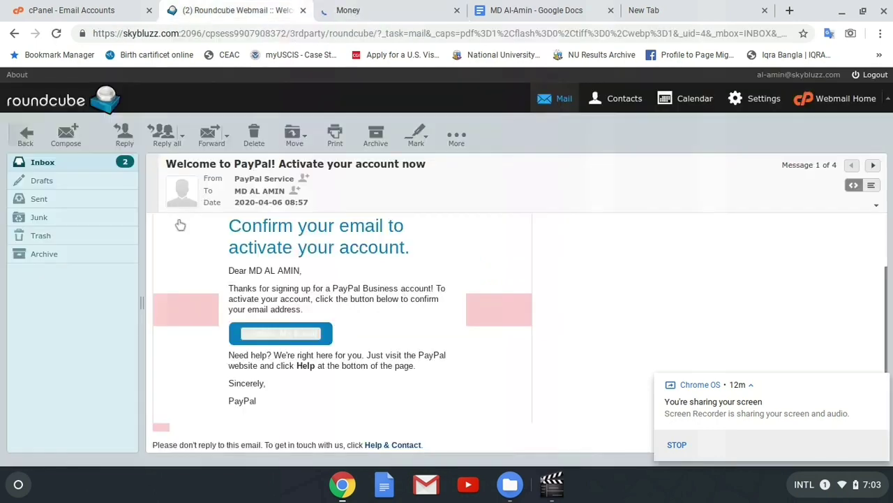
click(48, 163)
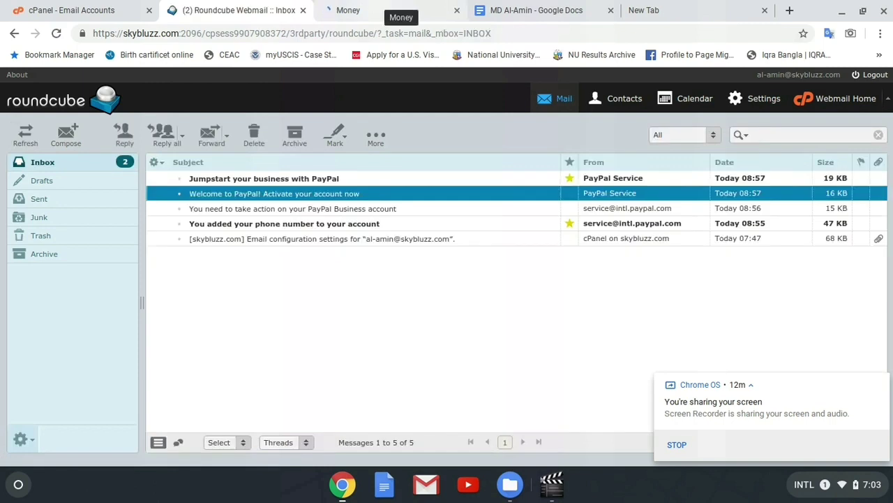
click(379, 10)
scroll(578, 225, down, 2)
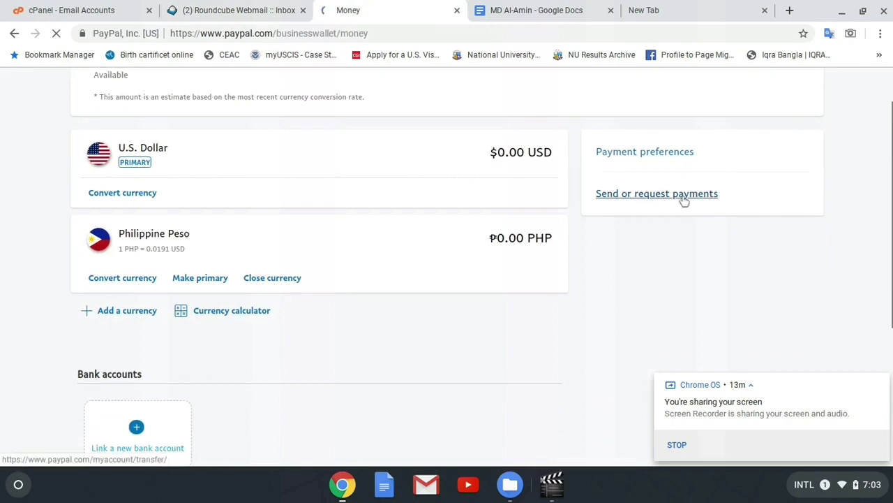
Scroll the Money page, then open the Summary dashboard showing the $0.00 USD balance.
scroll(628, 210, up, 2)
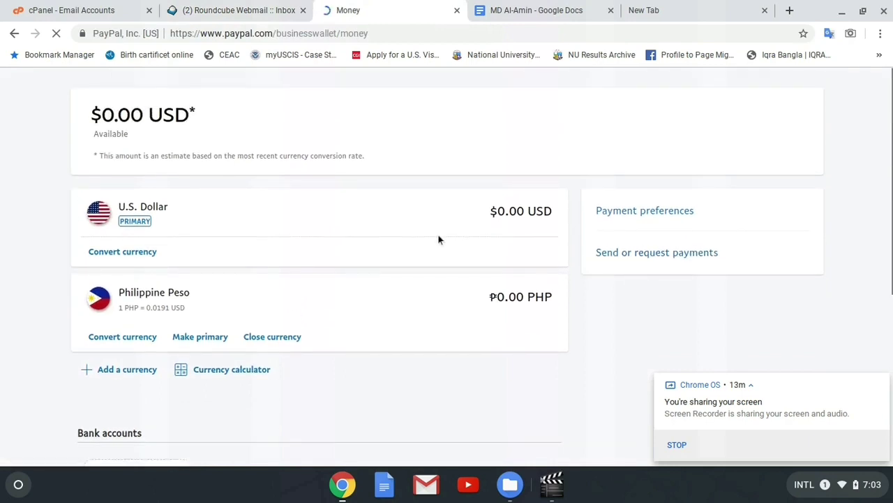
scroll(439, 240, down, 5)
scroll(388, 257, up, 5)
scroll(216, 218, down, 5)
scroll(219, 223, up, 5)
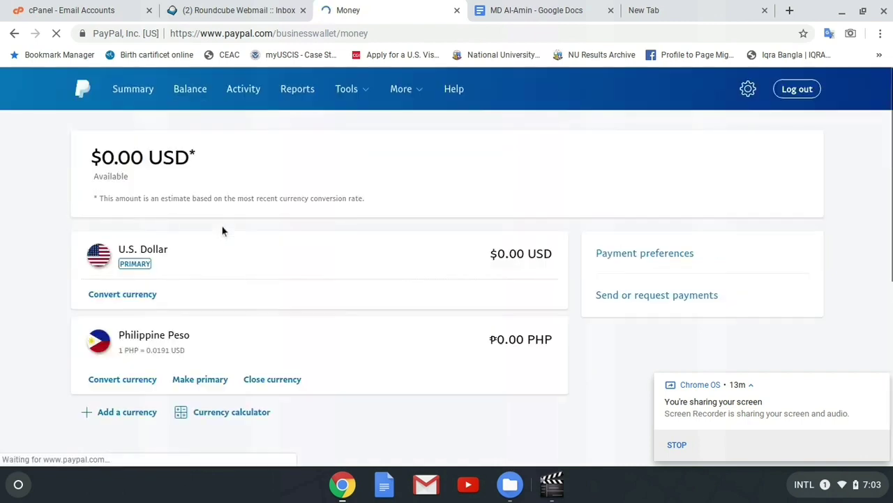
click(123, 93)
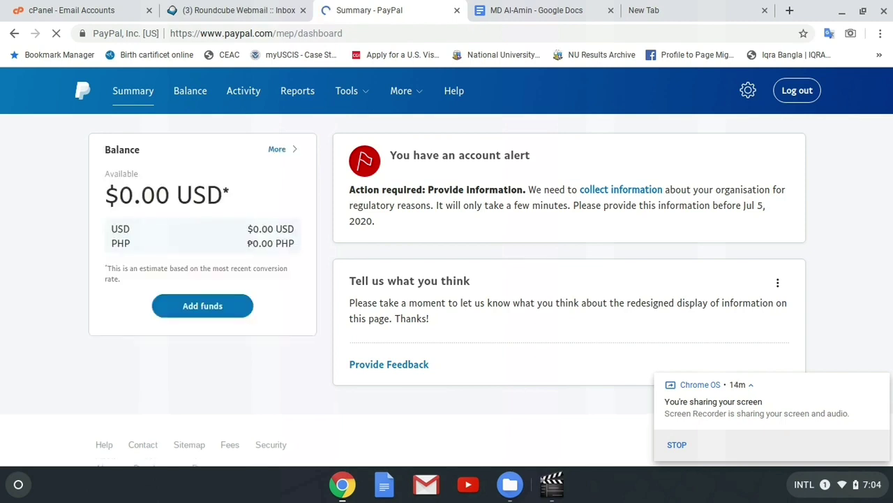
scroll(88, 164, down, 3)
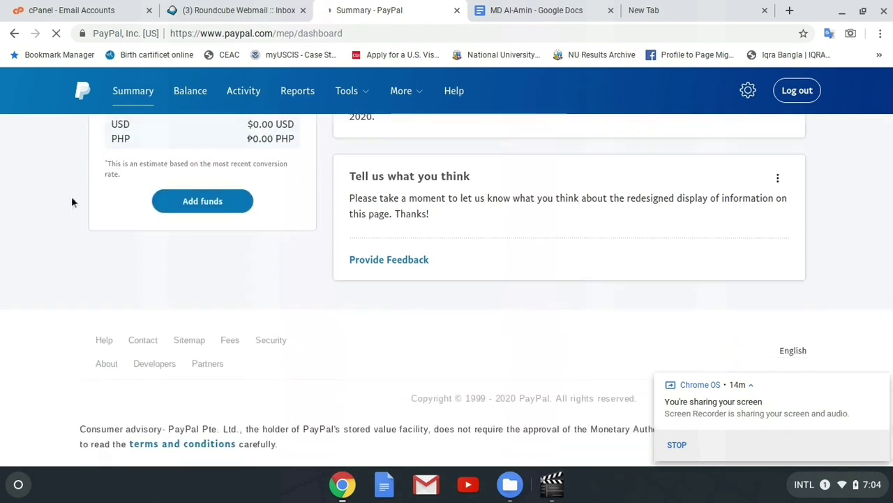
scroll(71, 196, up, 3)
scroll(72, 194, down, 1)
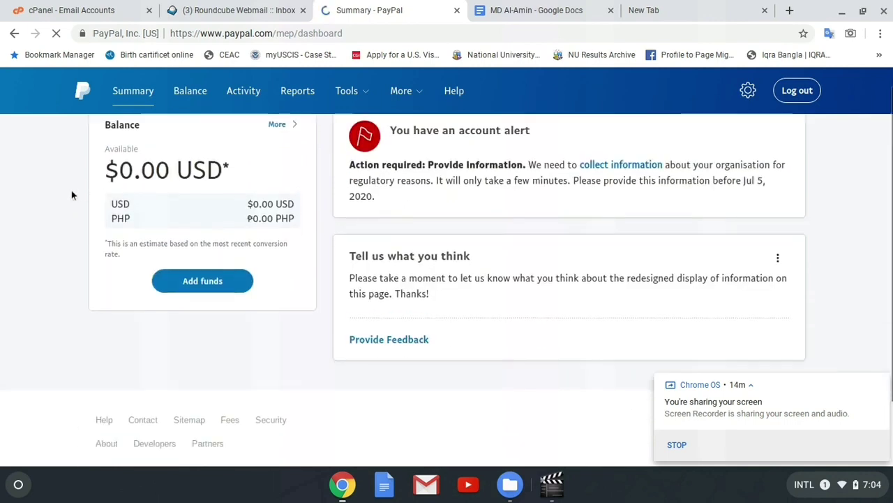
scroll(71, 194, down, 2)
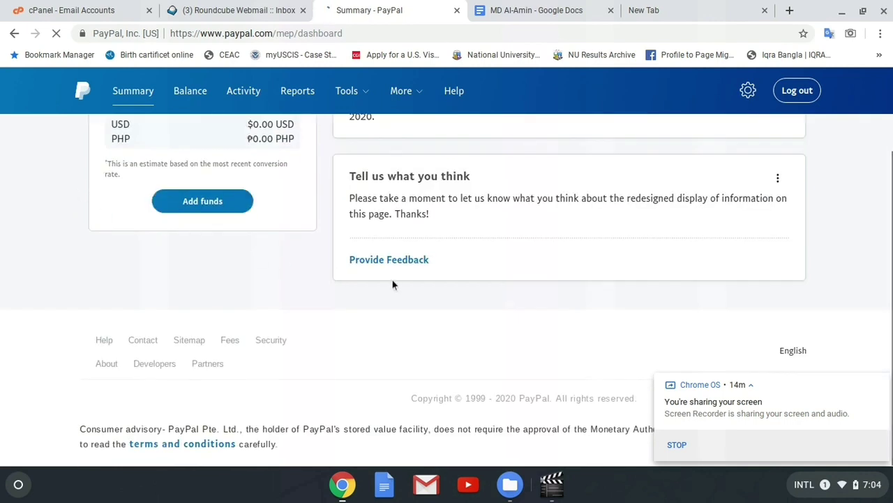